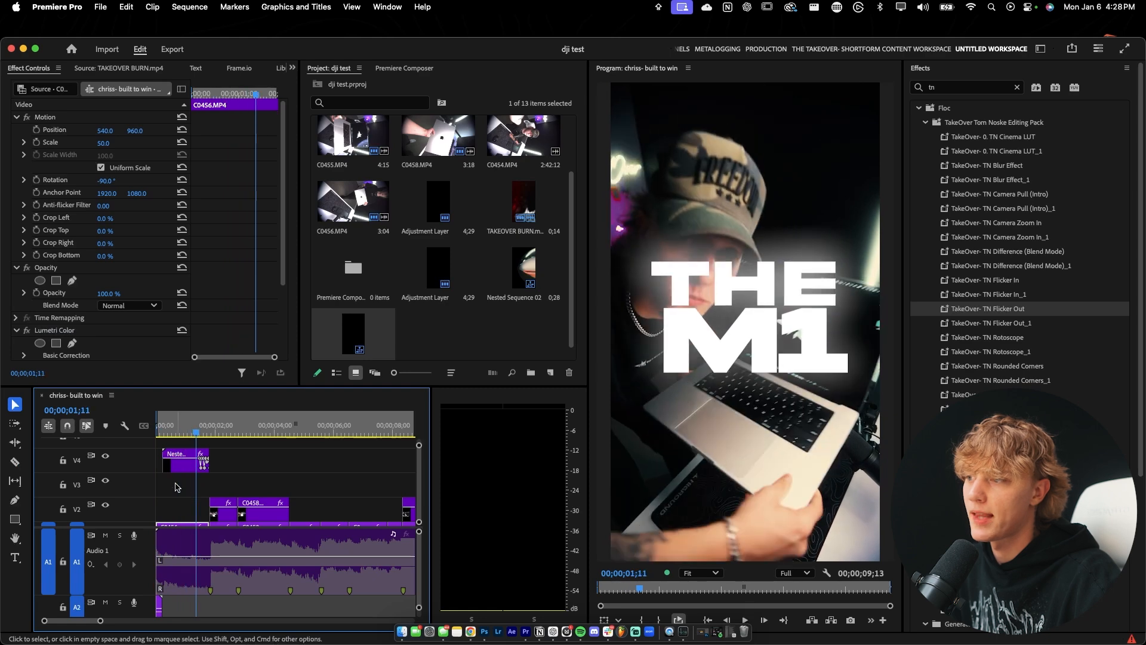
Preview the title intro at the start of the sequence and examine its clips.
left_click(160, 428)
key("space")
key("space")
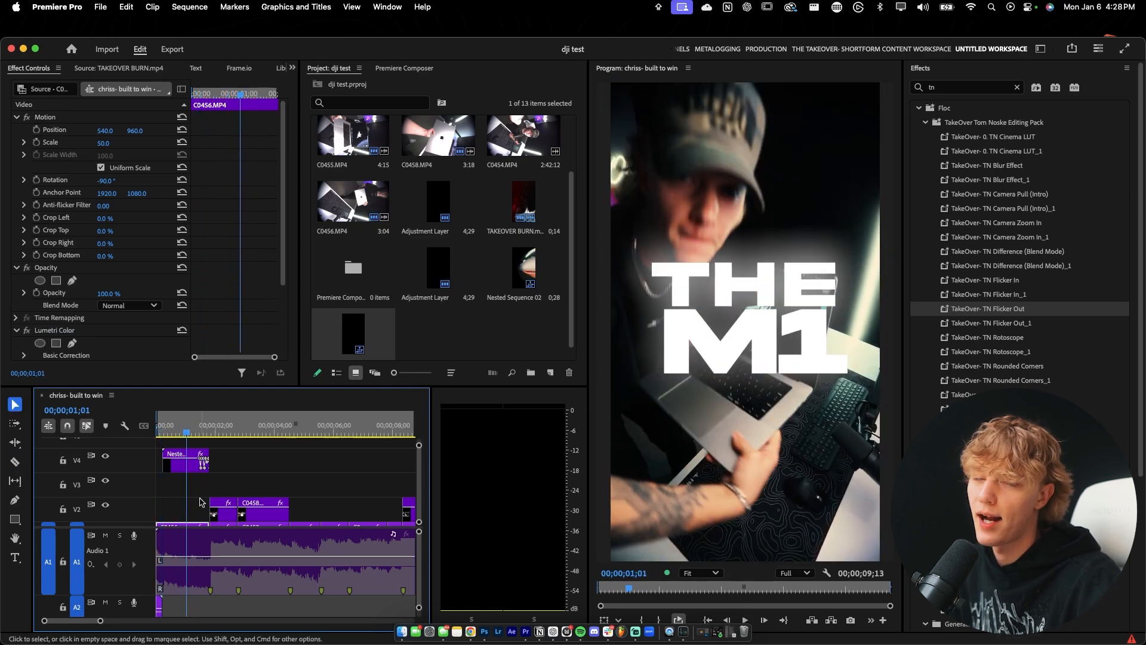
left_click(172, 464)
left_click_drag(180, 509, 184, 546)
key("minus")
key("minus")
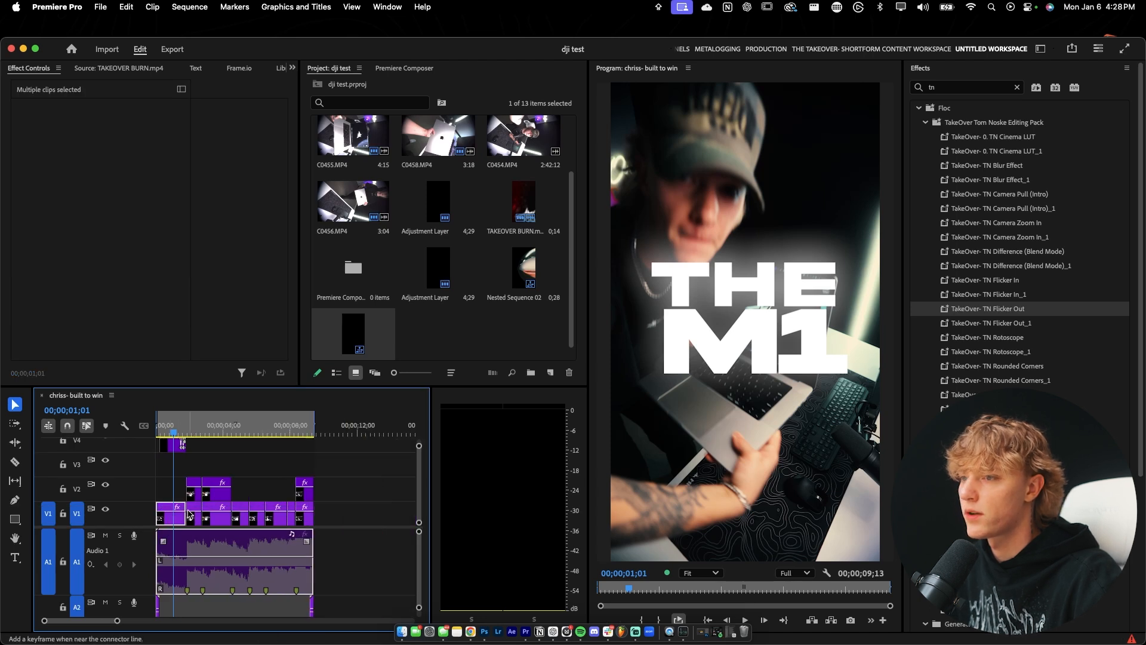
Import white star.png from Downloads and place it on track V1 at 00;00;15;27, in the empty area after the existing edit.
left_click_drag(292, 429, 317, 433)
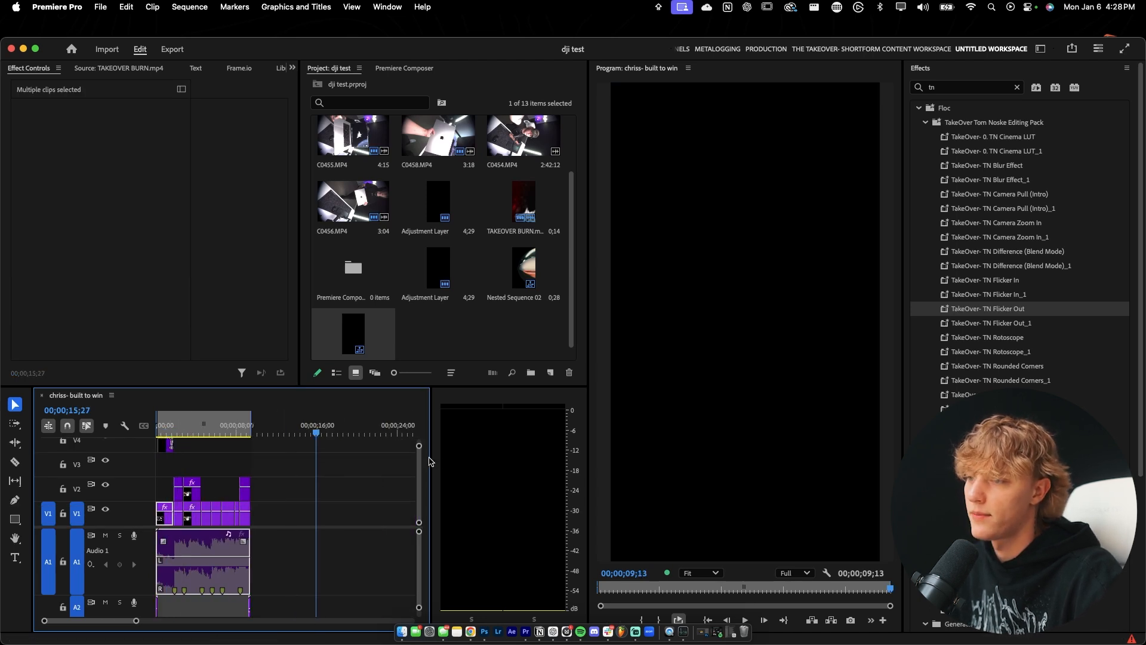
left_click_drag(430, 458, 556, 458)
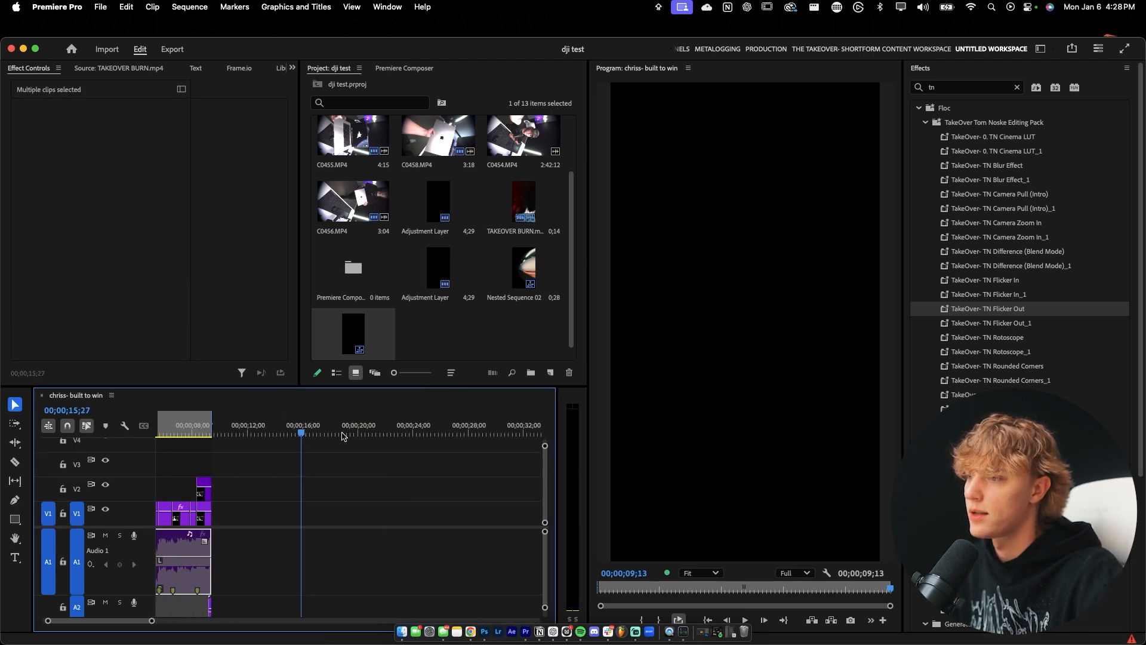
left_click(490, 347)
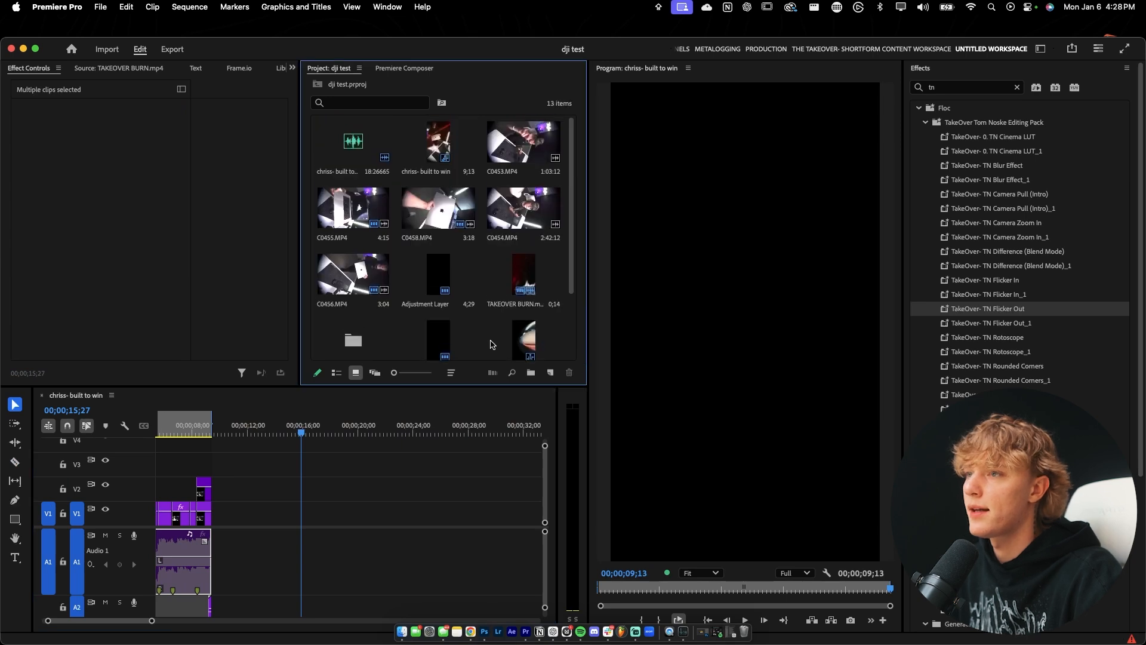
scroll(490, 349, "down", 1)
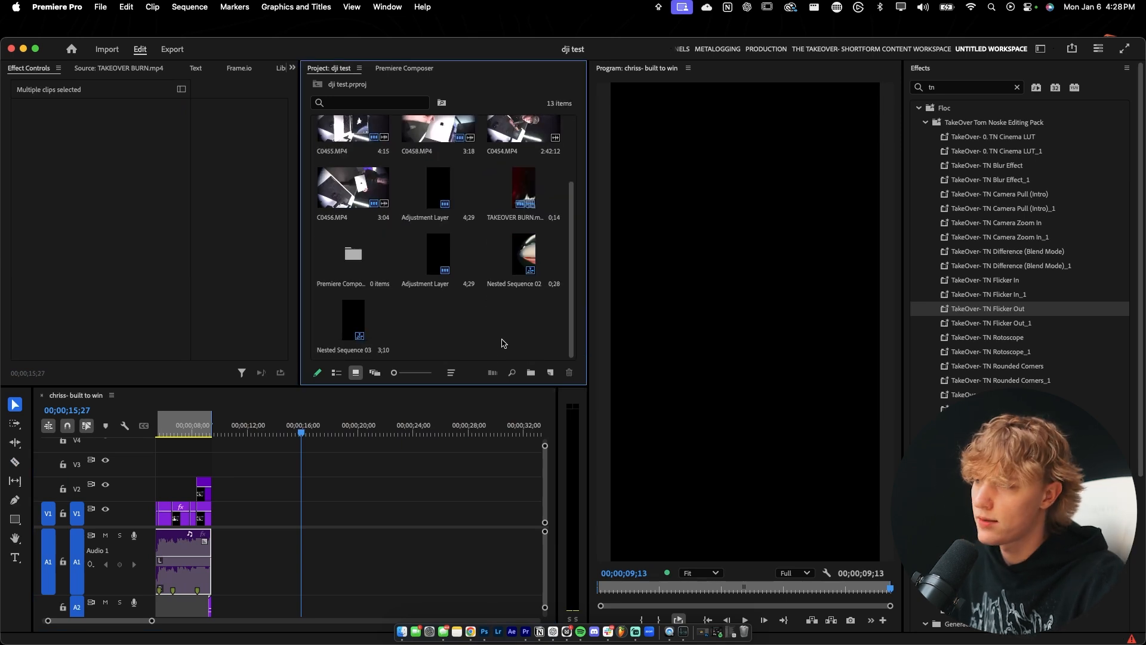
double_click(396, 277)
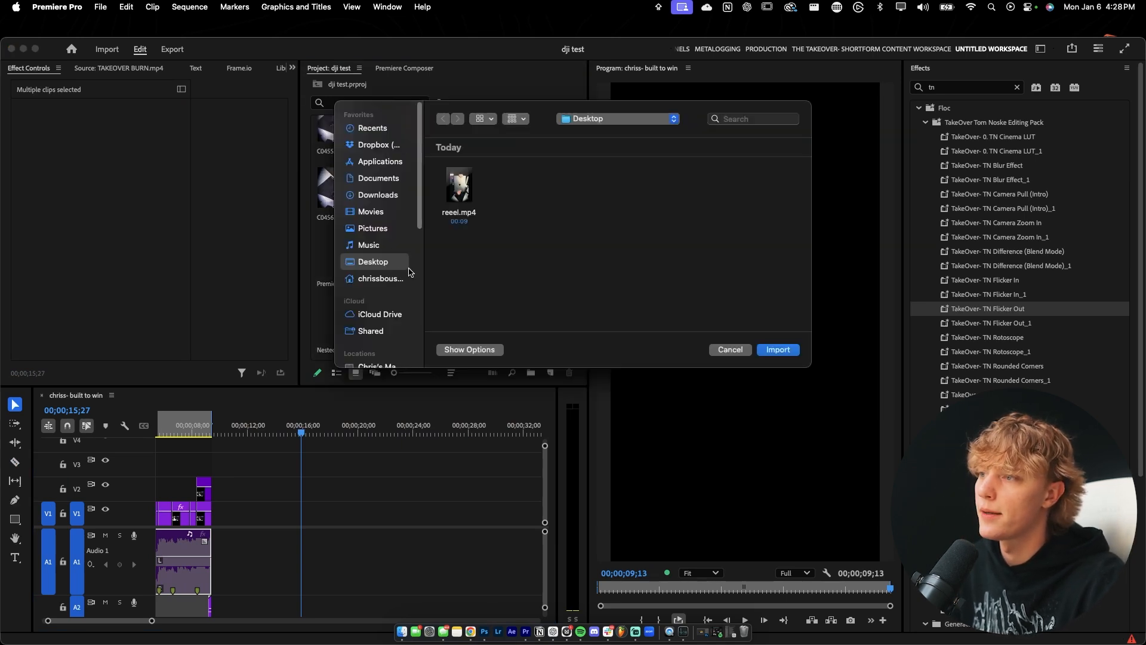
left_click(383, 197)
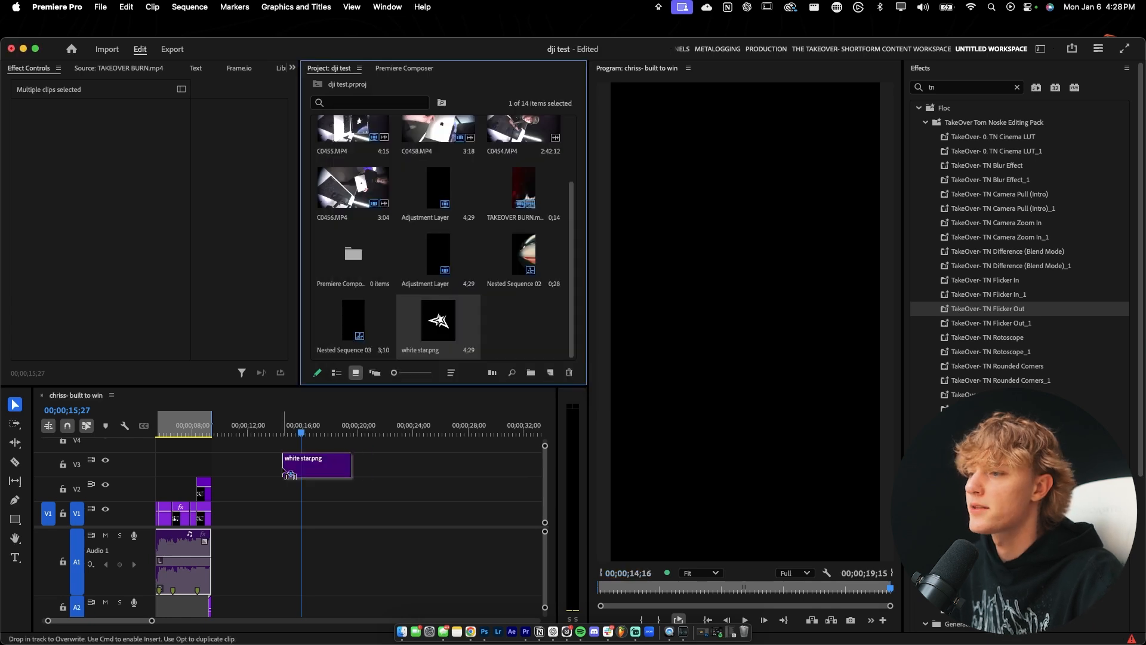
left_click_drag(322, 472, 342, 520)
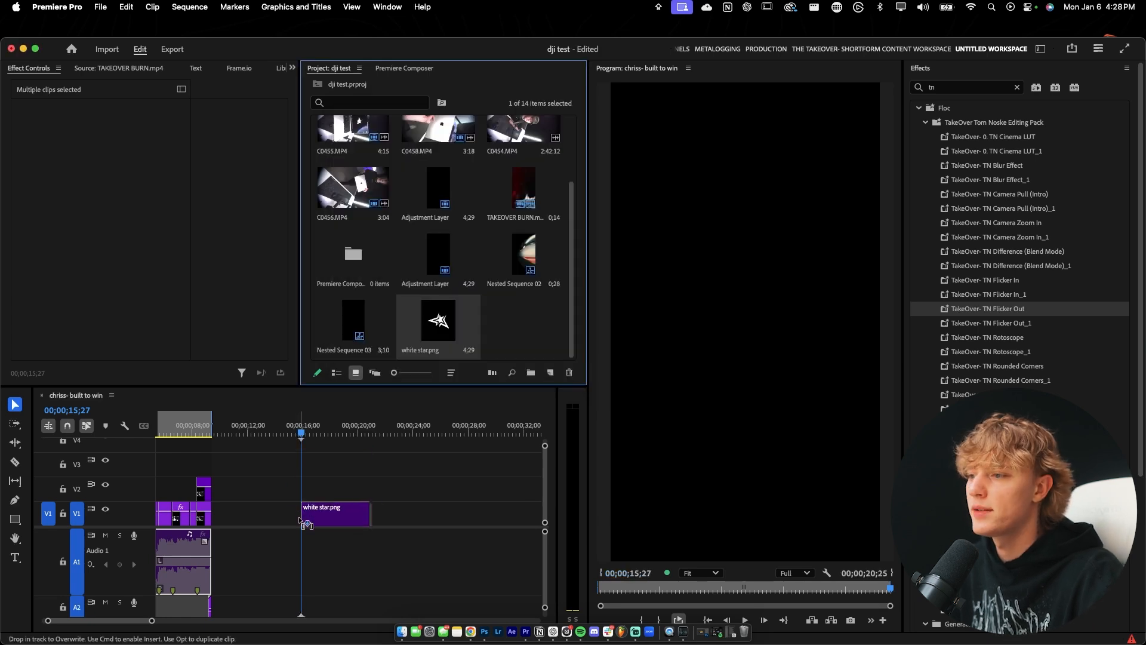
Scale the white star clip to 79 and nest it, keeping the suggested sequence name.
left_click(351, 511)
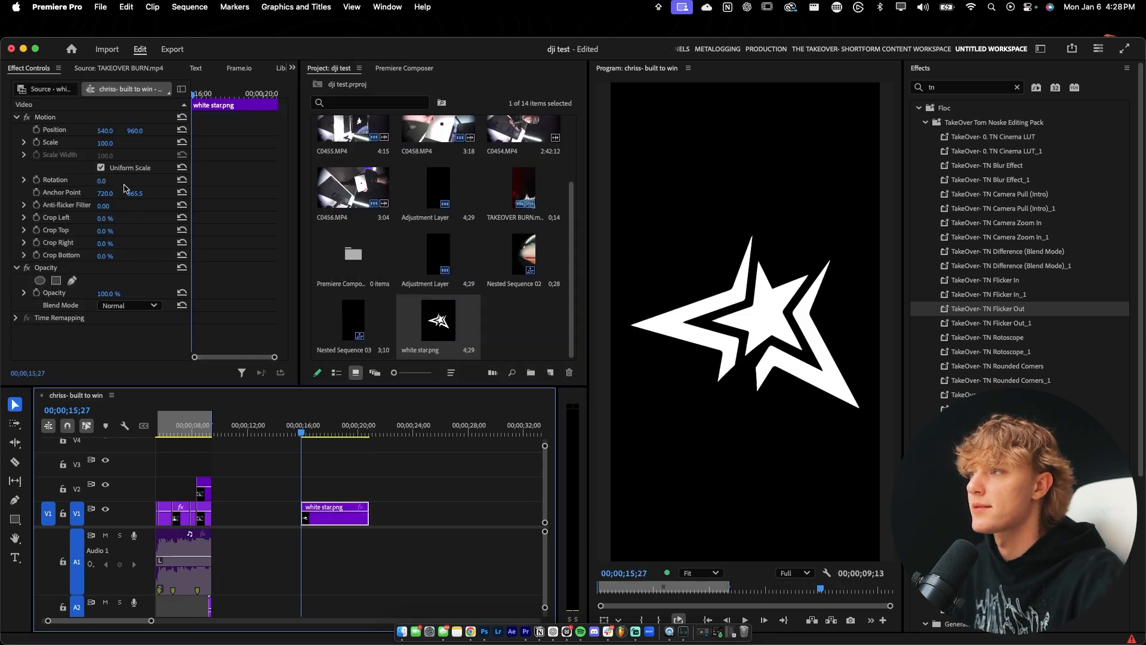
left_click_drag(104, 143, 91, 143)
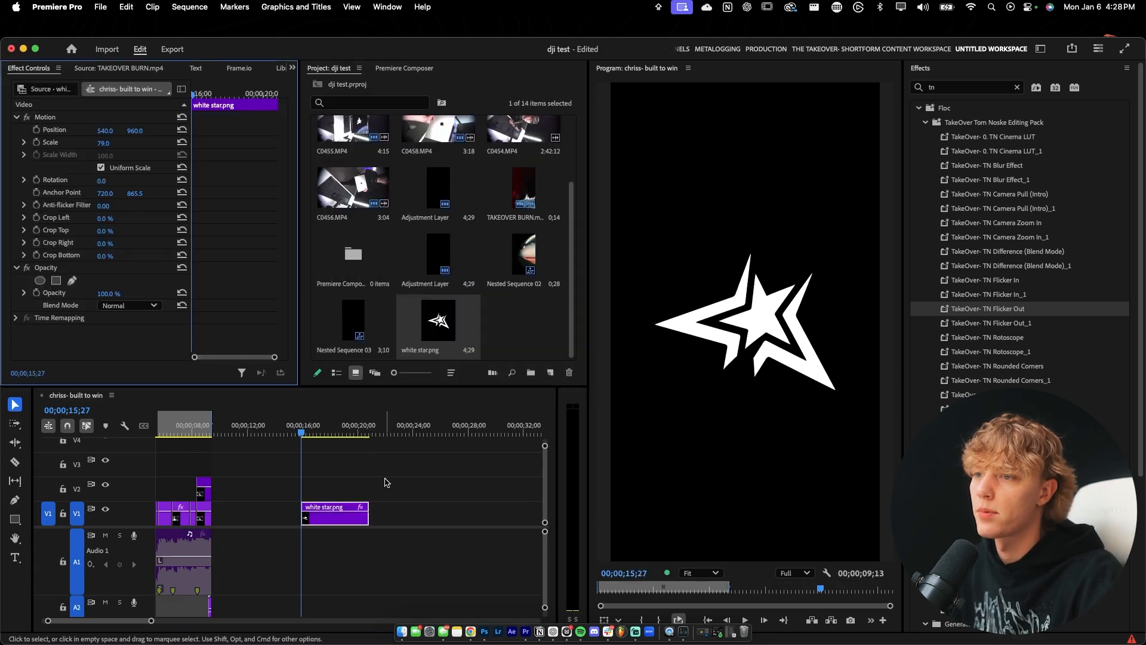
right_click(343, 509)
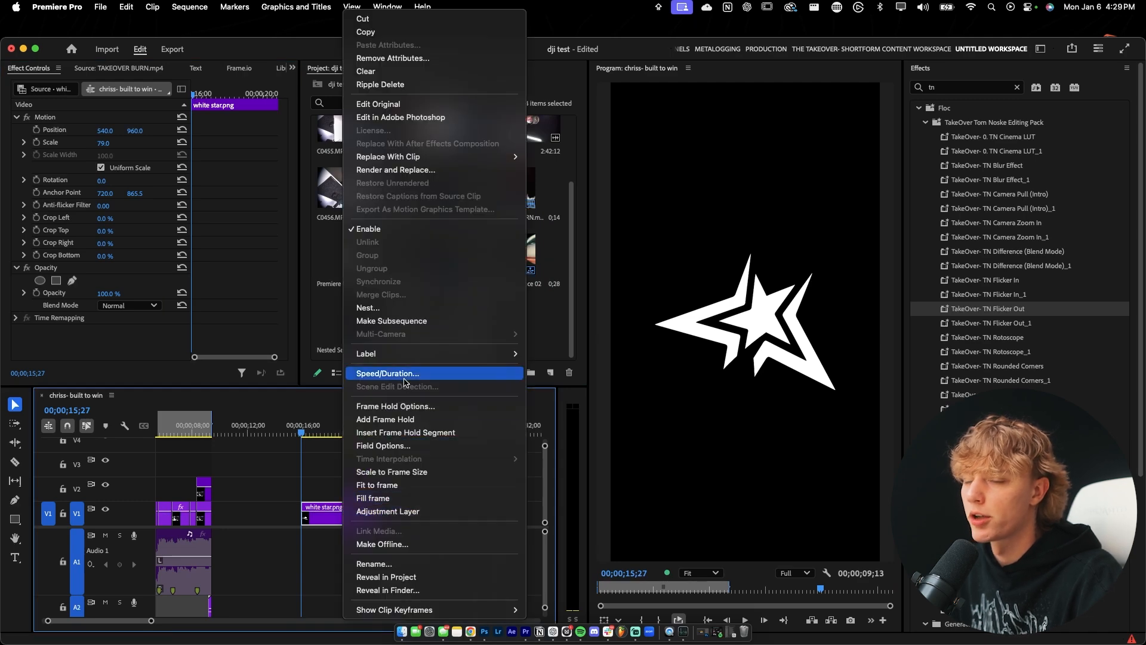
left_click(334, 511)
right_click(334, 510)
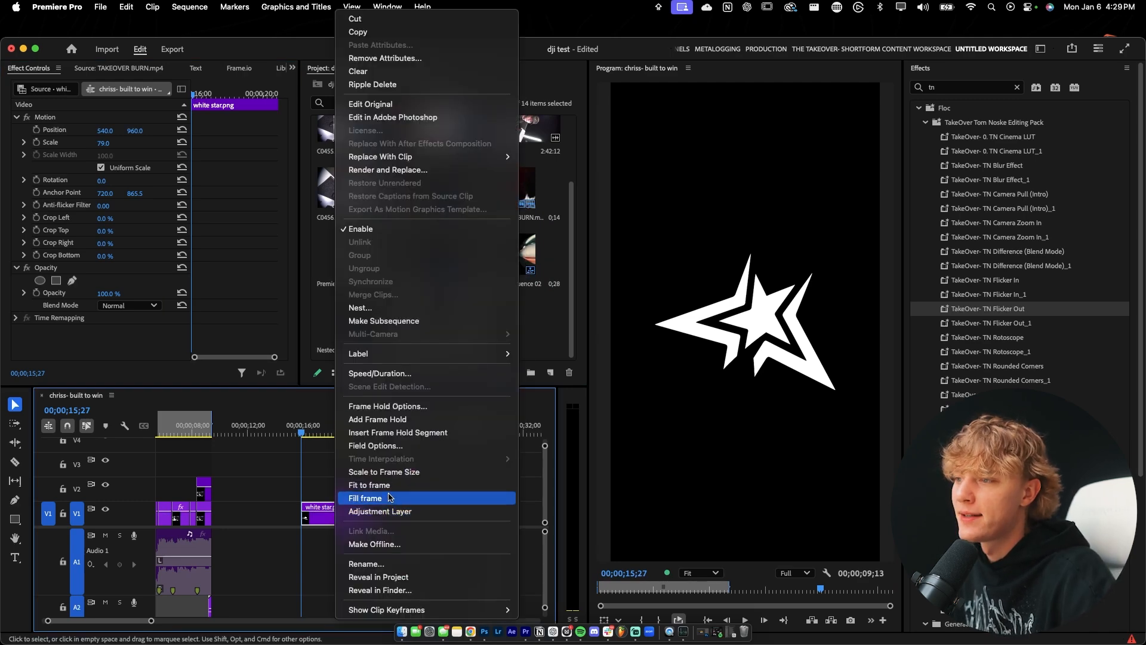
left_click(376, 310)
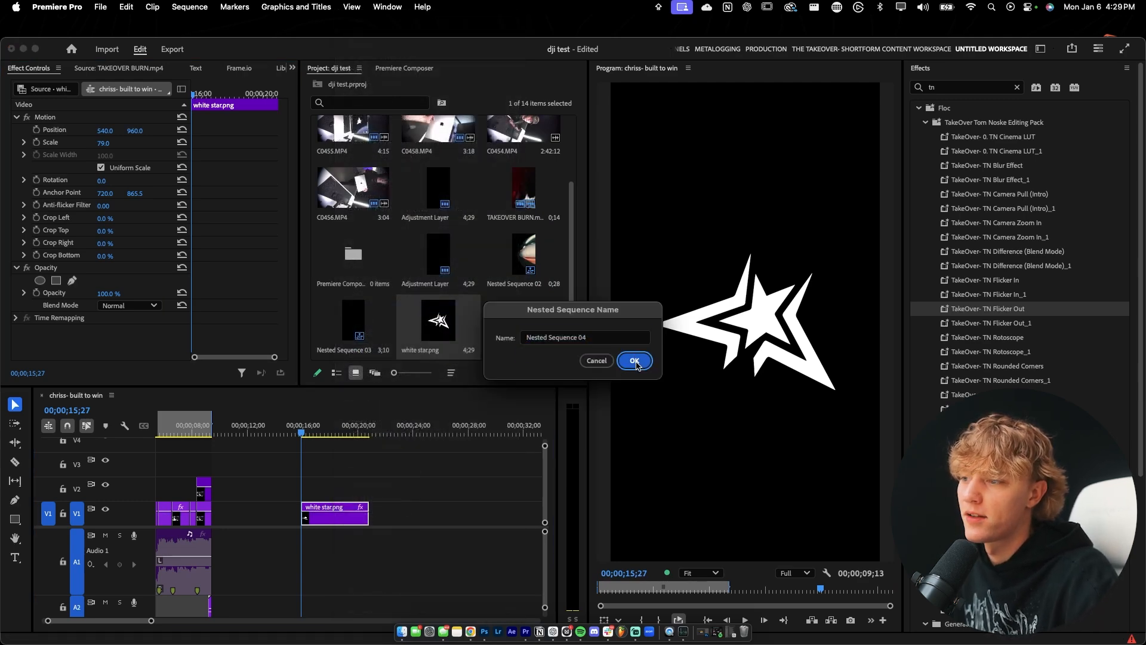
left_click(634, 359)
Find the Transform video effect and apply it to the nested star clip.
left_click(977, 87)
key("BackSpace")
key("BackSpace")
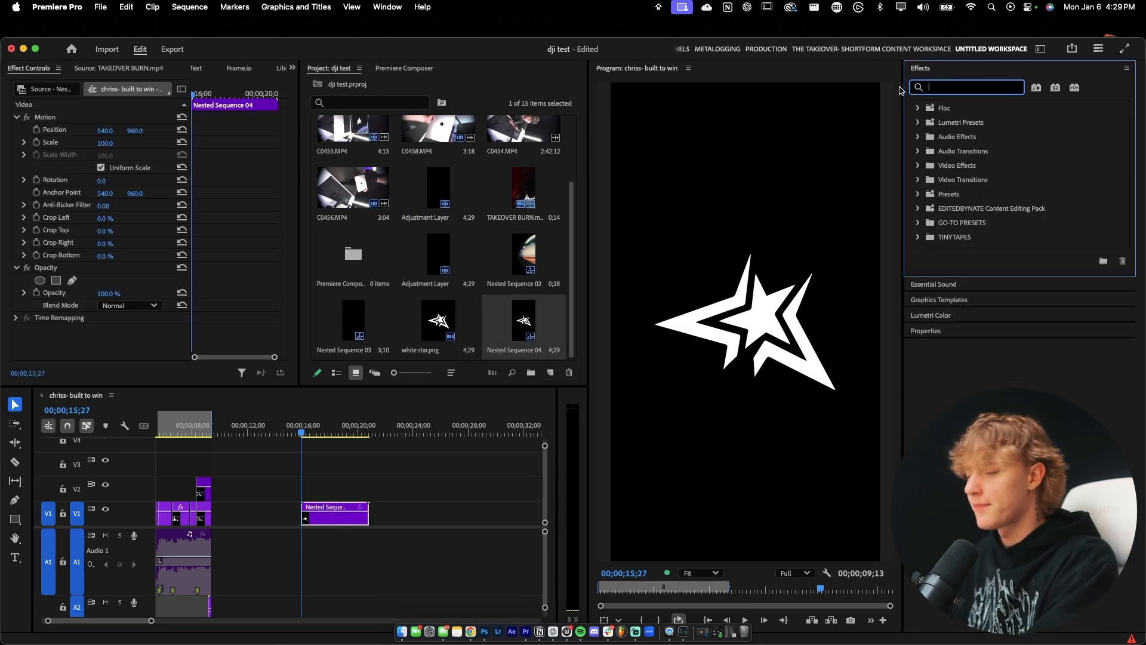
type("TA")
key("BackSpace")
type("RANSFORM")
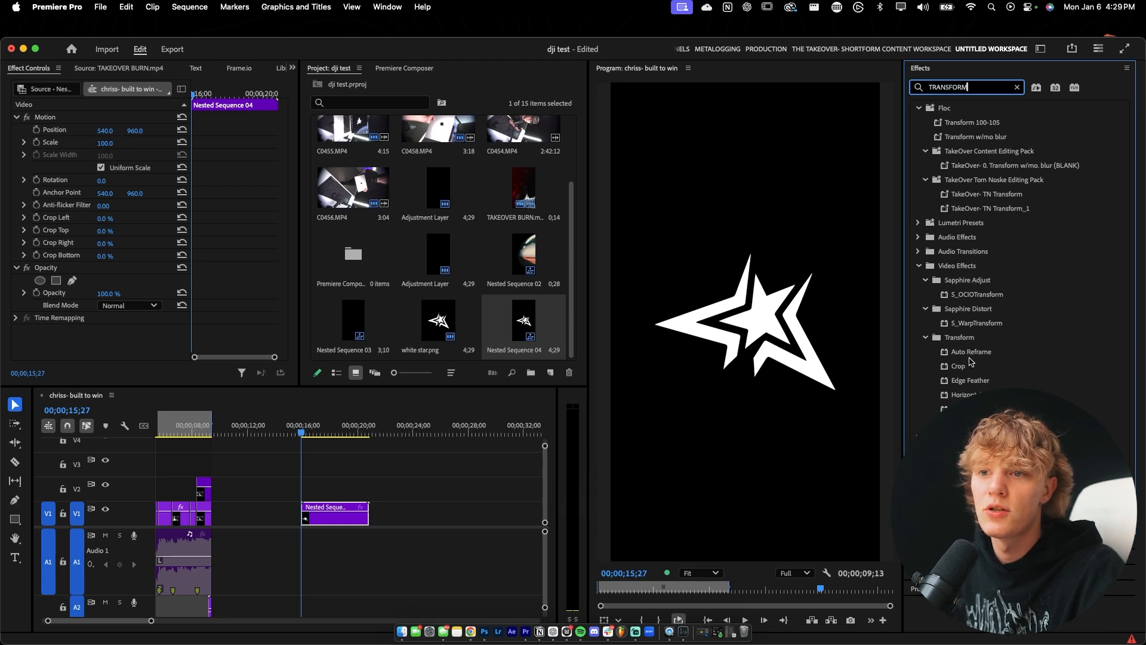
left_click_drag(947, 409, 322, 514)
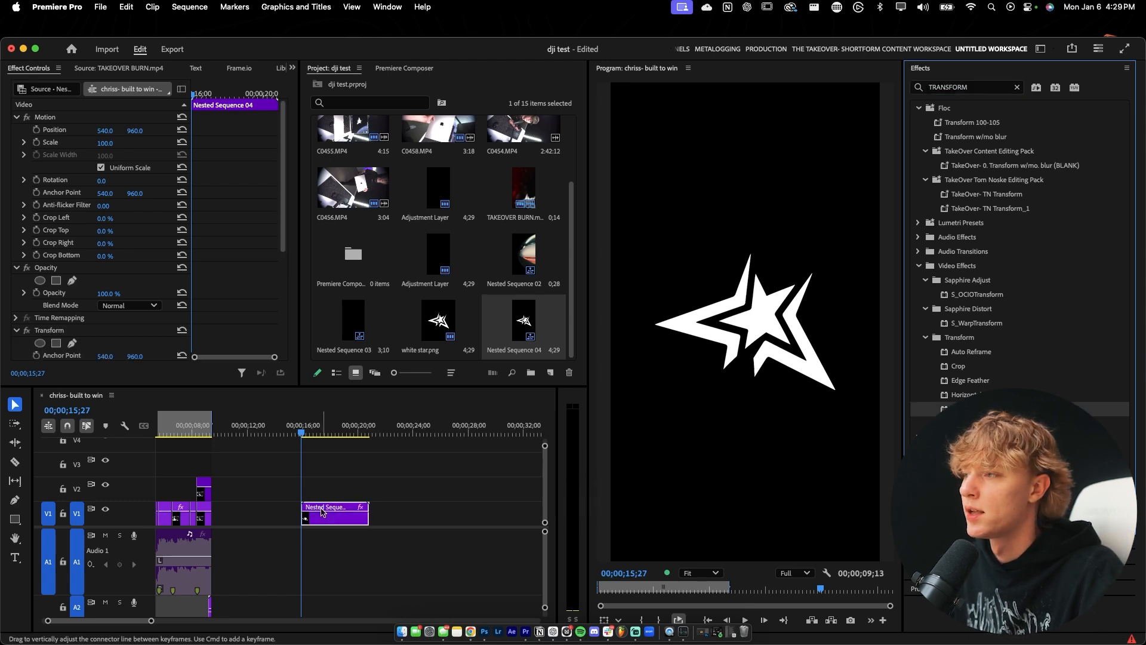
scroll(245, 273, "down", 1)
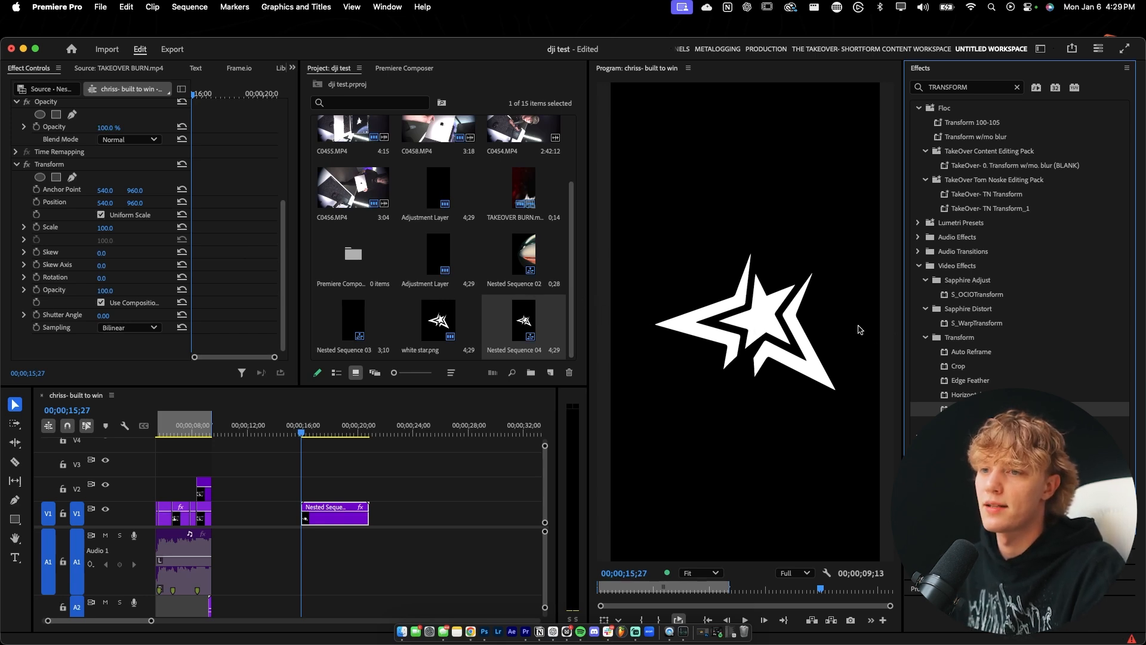
Try the TakeOver Slide in Right and Slide Out Right presets on the nested star clip and start a preview.
left_click(314, 464)
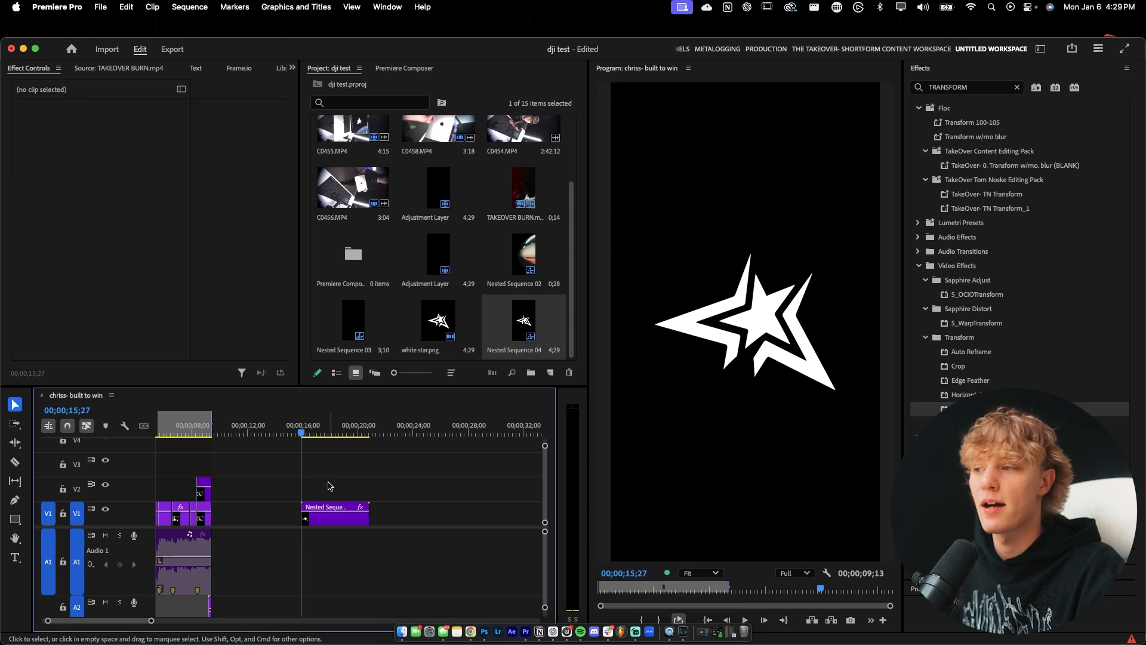
left_click(334, 514)
type("takeover")
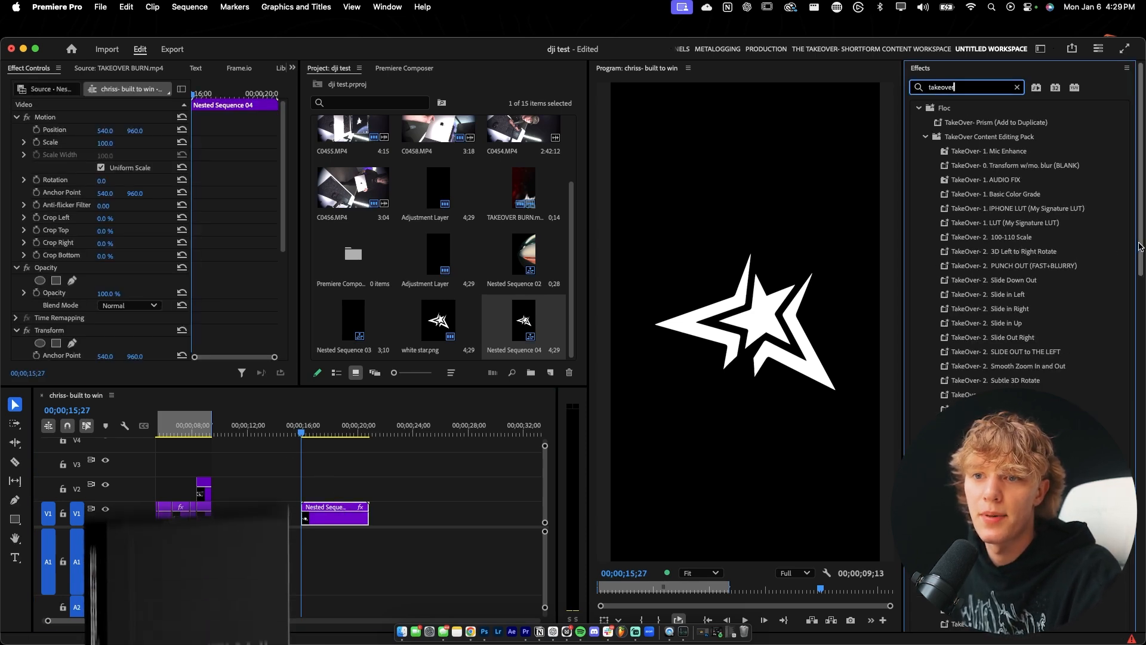
scroll(1045, 281, "down", 3)
left_click(1017, 259)
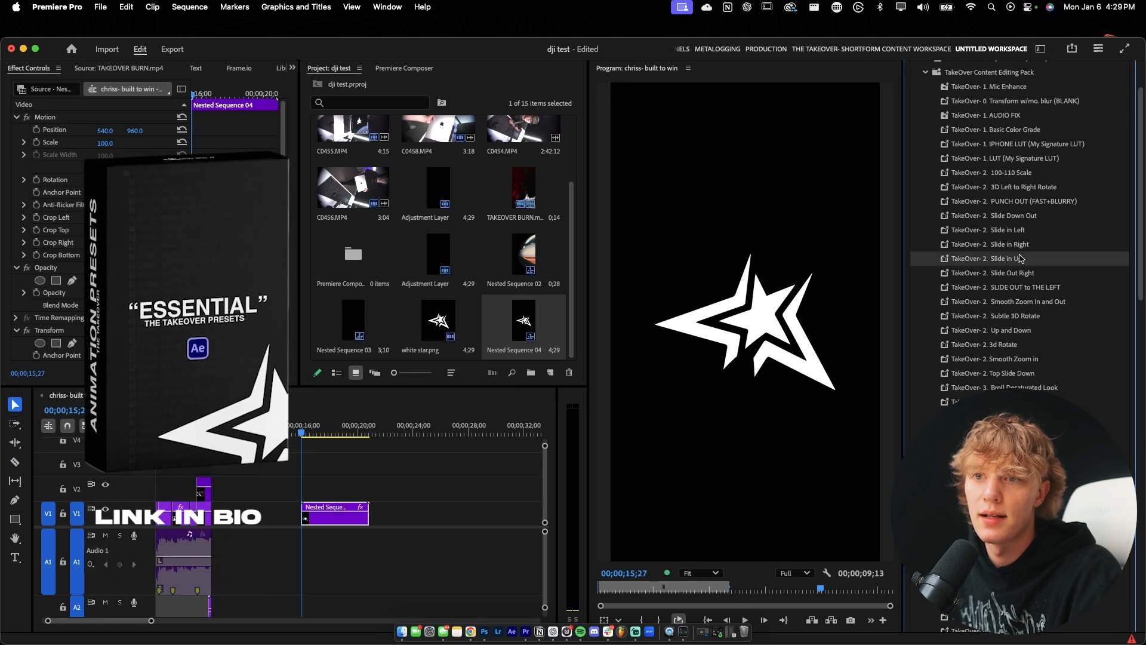
left_click(1009, 247)
left_click(1034, 275, "super")
left_click_drag(1034, 275, 328, 518)
left_click(242, 431)
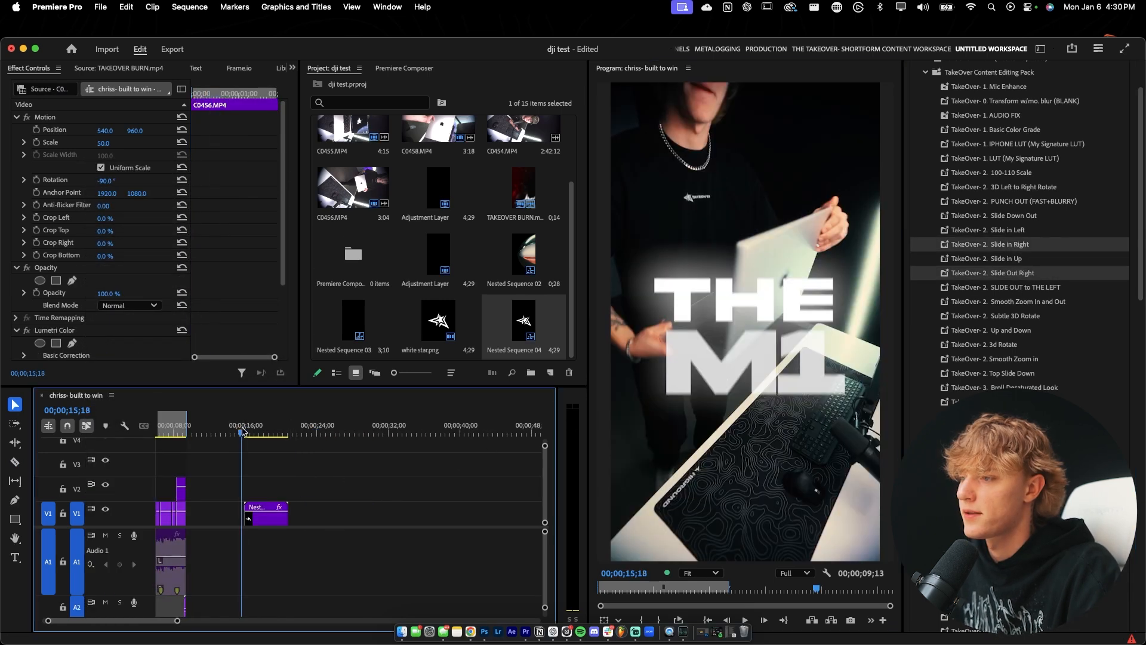
key("space")
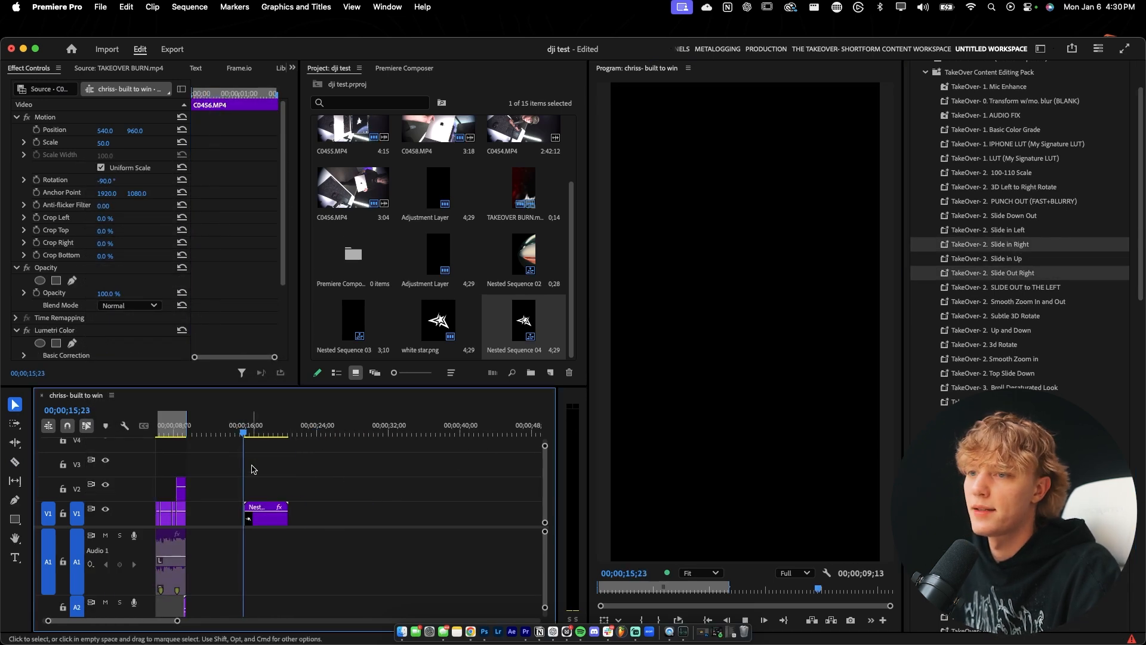
Limit the in/out range to the nested star clip and make more room for its effect settings.
key("equal")
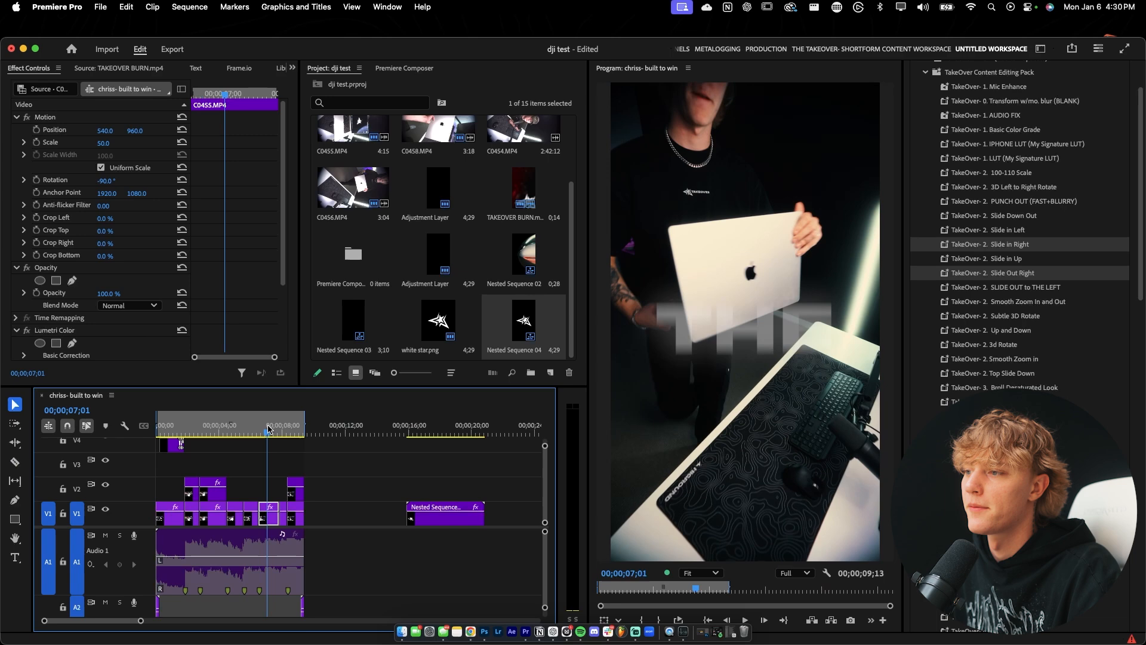
left_click(402, 432)
key("i")
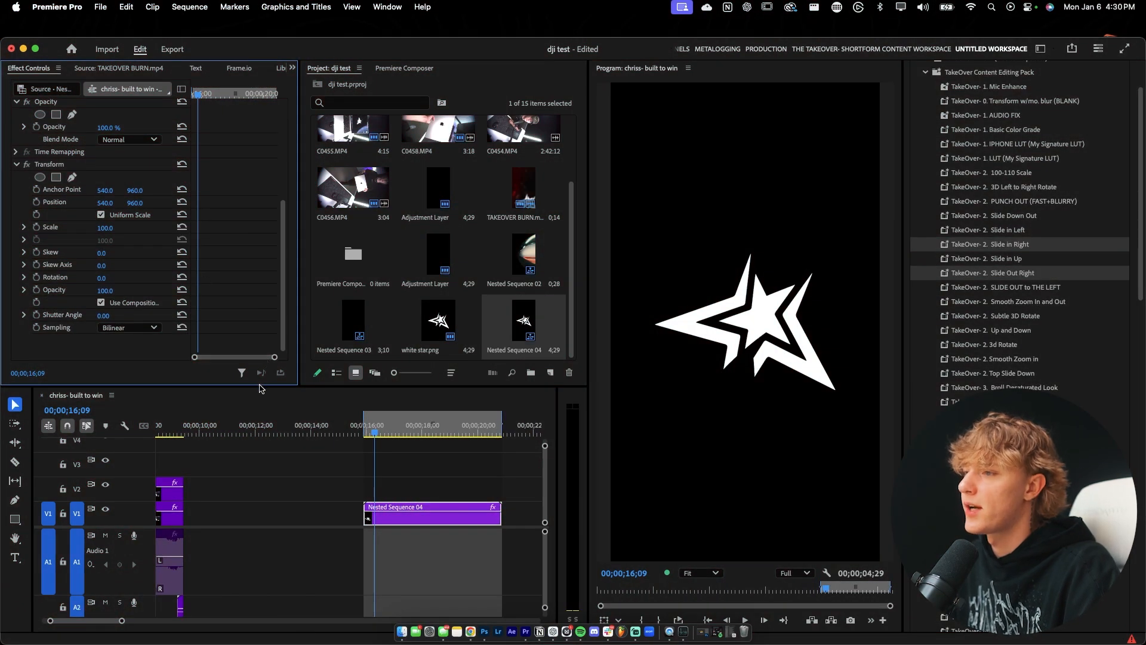
left_click_drag(259, 388, 274, 414)
left_click_drag(299, 373, 370, 372)
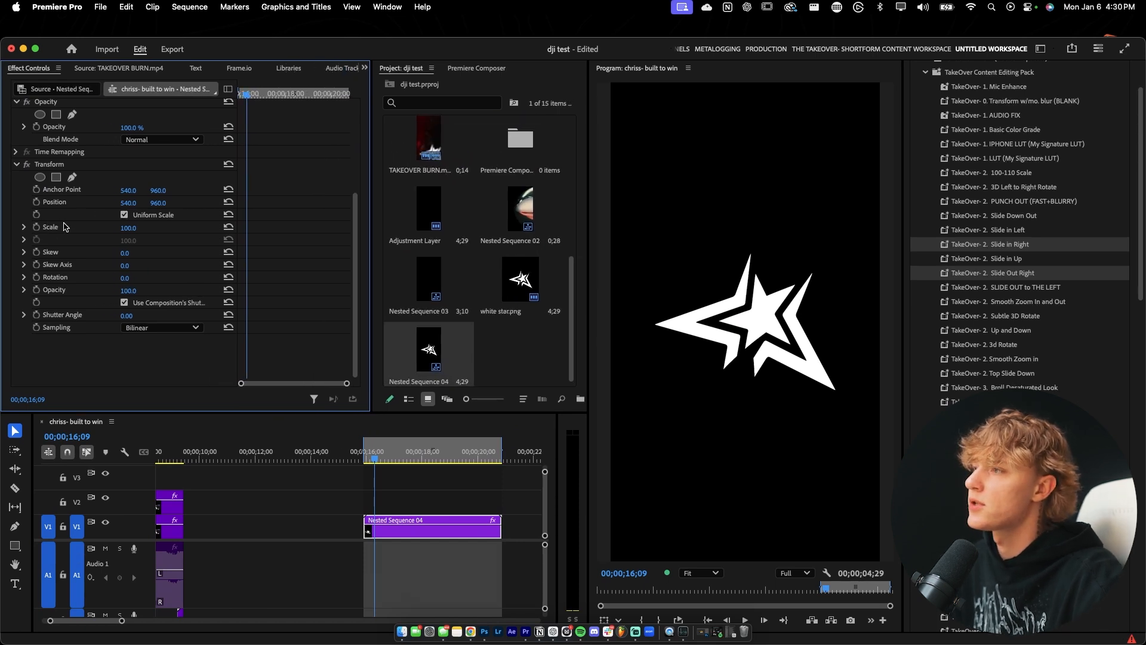
Keyframe the Transform position from -464, 968 at the clip's start to 540, 968 at about 00;00;17;07.
left_click(37, 207)
left_click_drag(128, 229, 164, 230)
key("super+z")
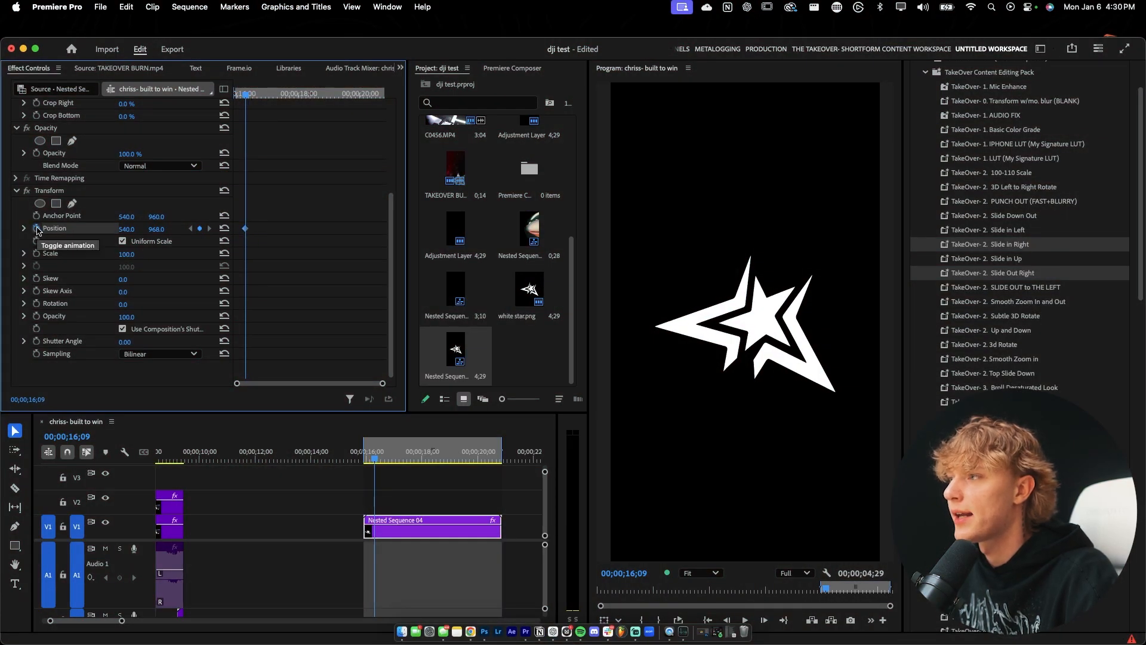
left_click_drag(244, 229, 276, 233)
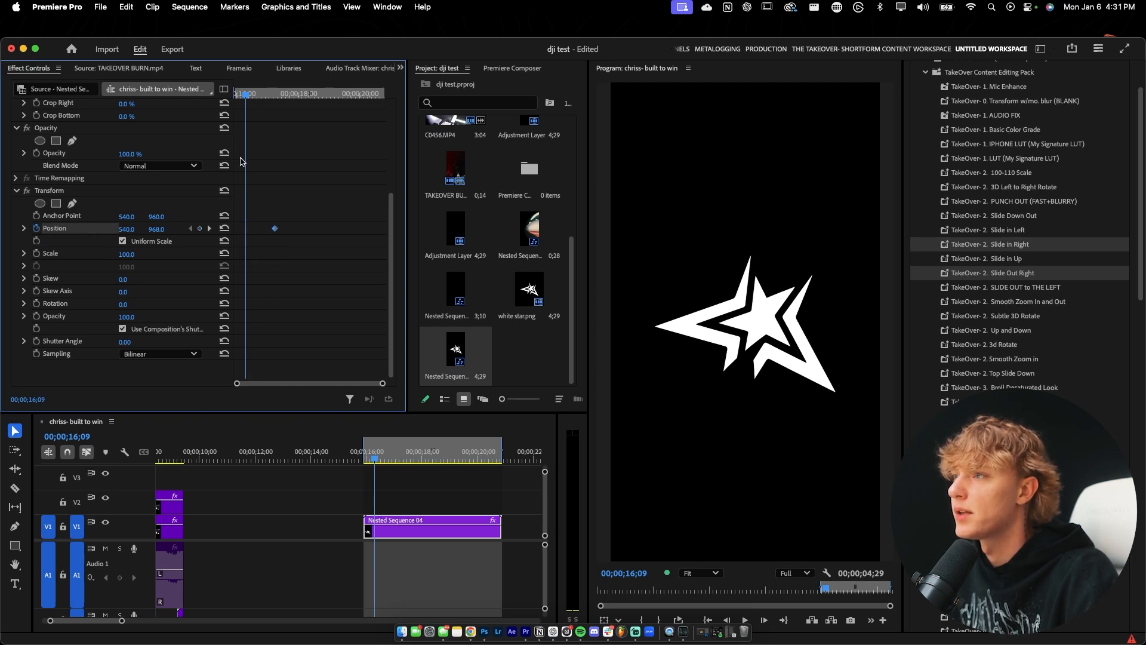
left_click_drag(246, 96, 233, 96)
left_click_drag(128, 230, 1, 229)
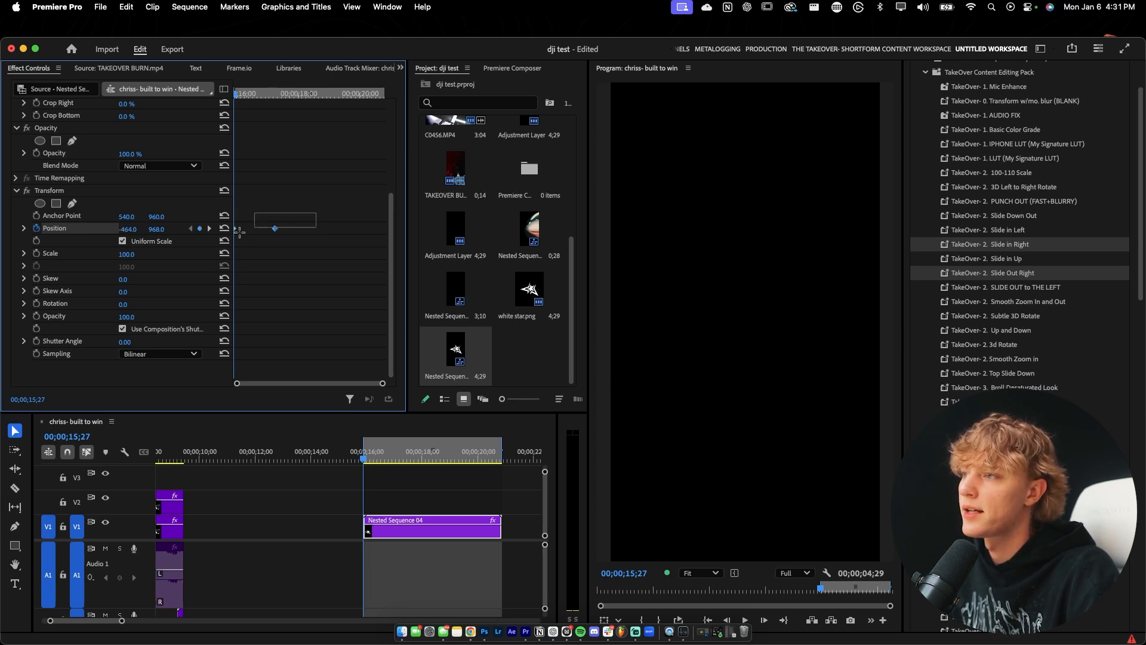
Change both position keyframes to Bezier temporal interpolation and play back the star's slide-in.
right_click(275, 229)
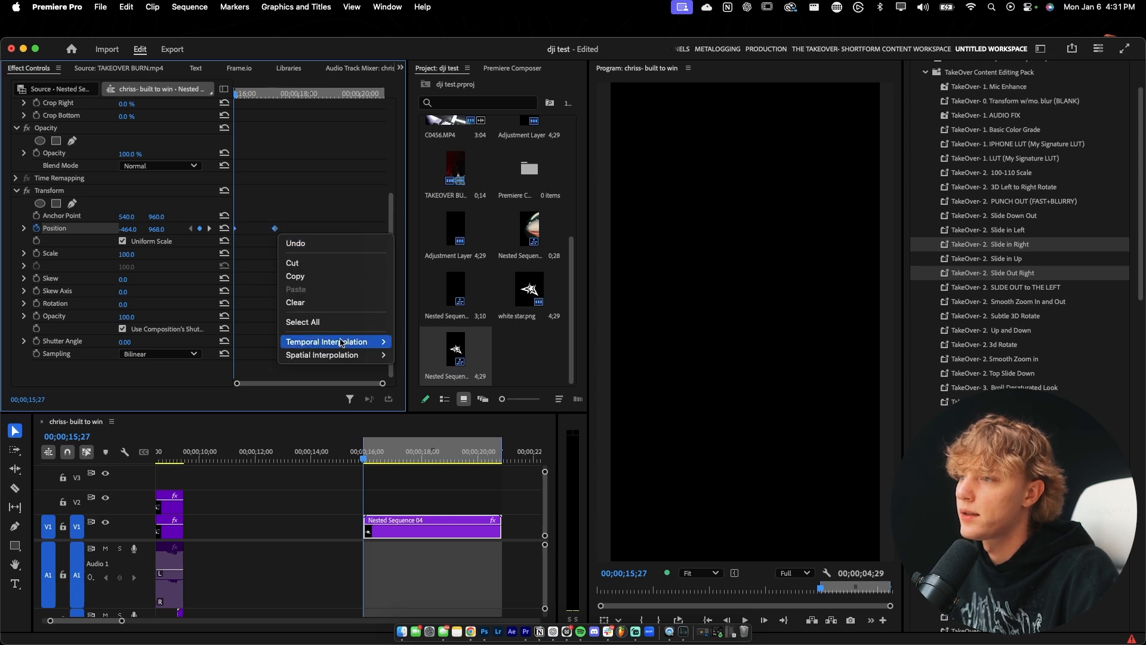
mouse_move(358, 341)
left_click(444, 353)
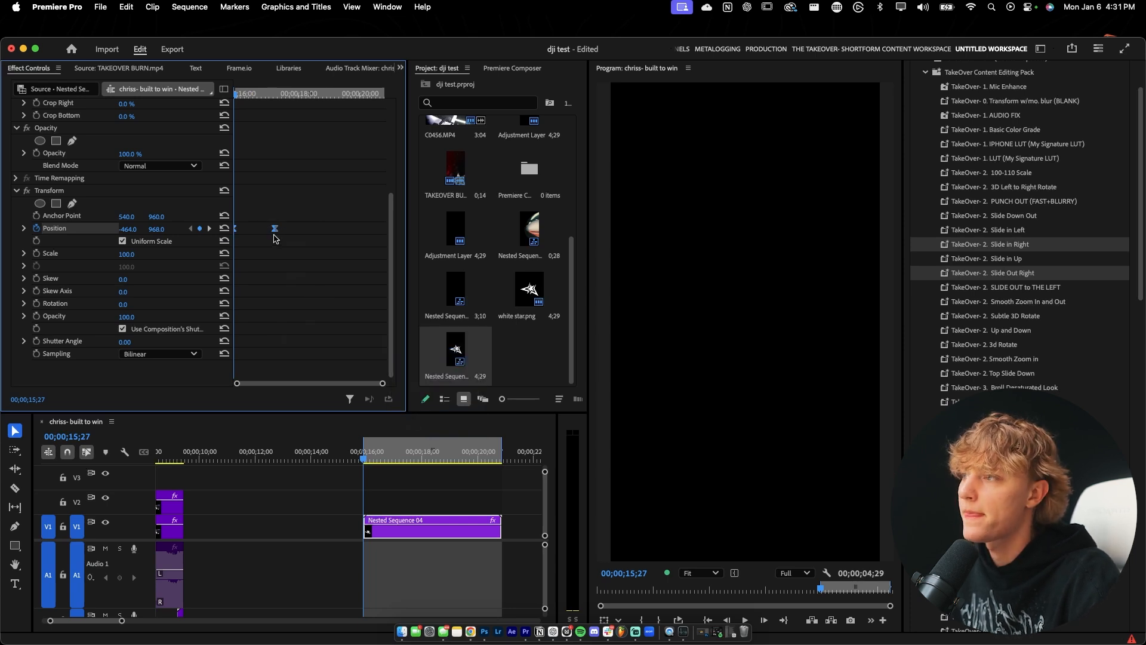
key("space")
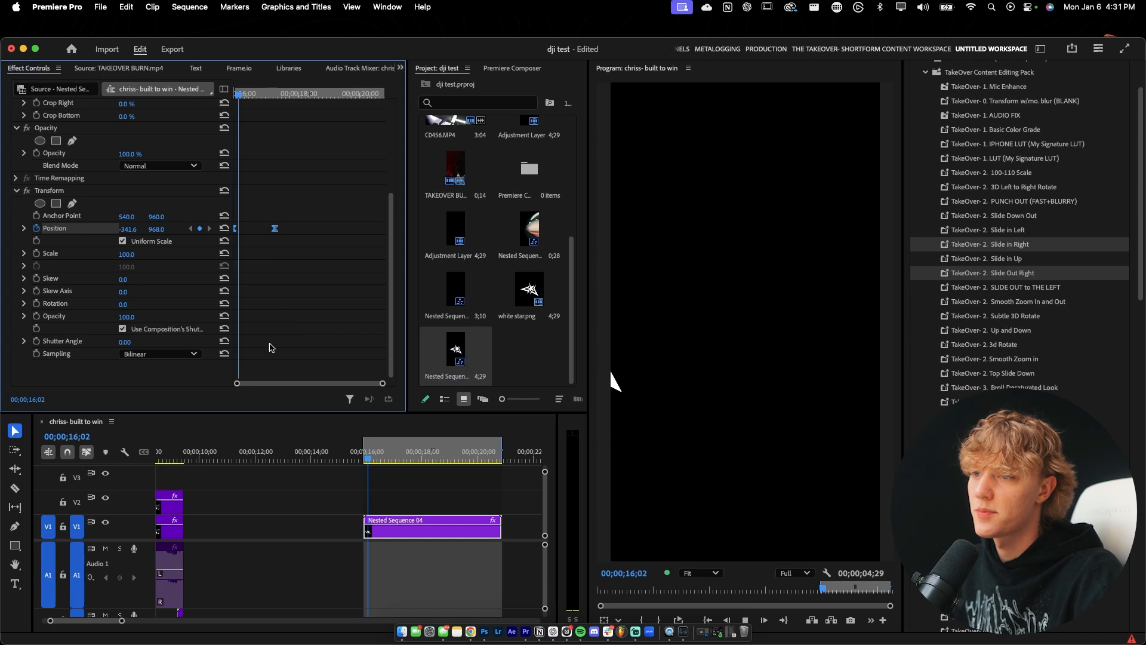
key("space")
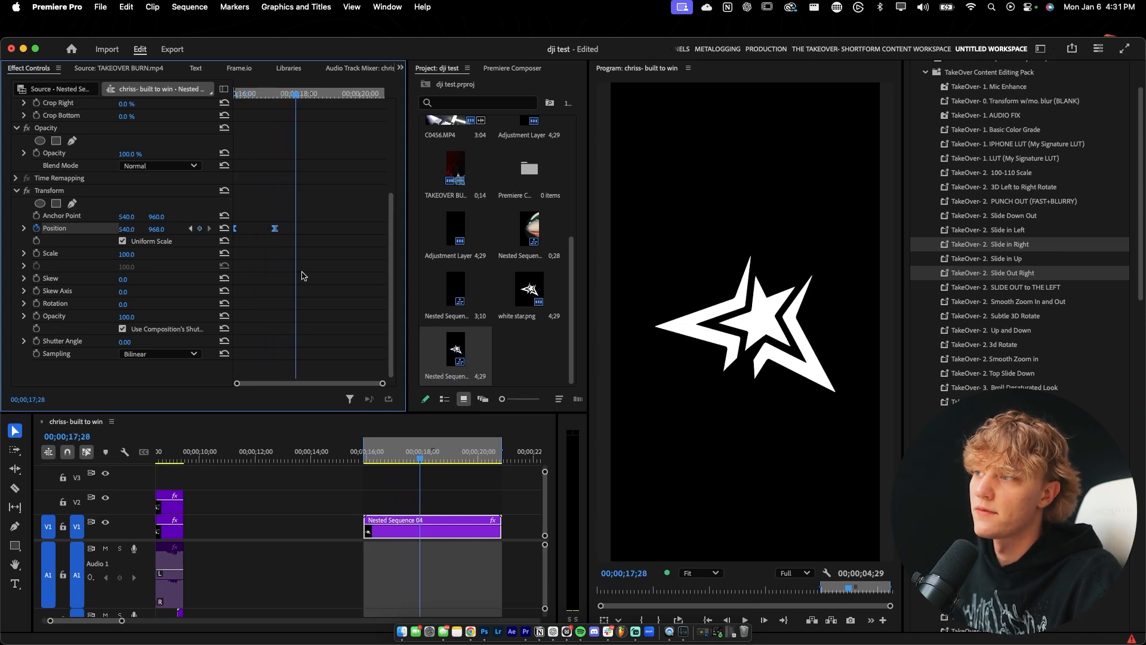
left_click_drag(249, 96, 232, 97)
key("space")
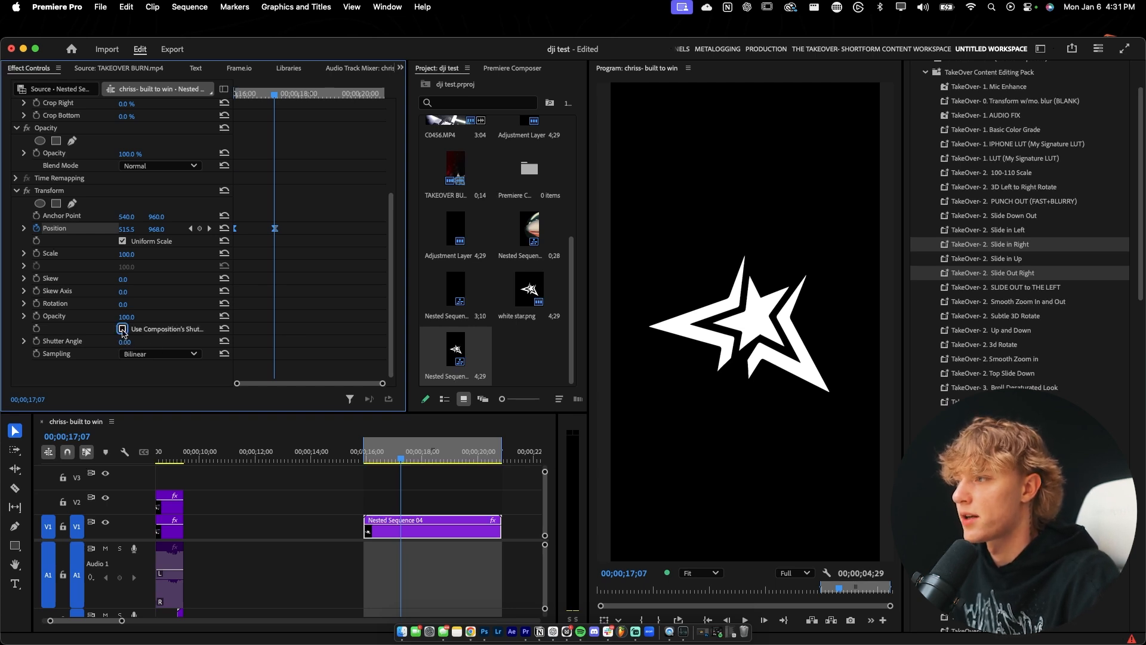
Turn off the composition's shutter angle in Transform, set Shutter Angle to 360, and play back the motion-blurred slide-in.
left_click_drag(127, 344, 233, 334)
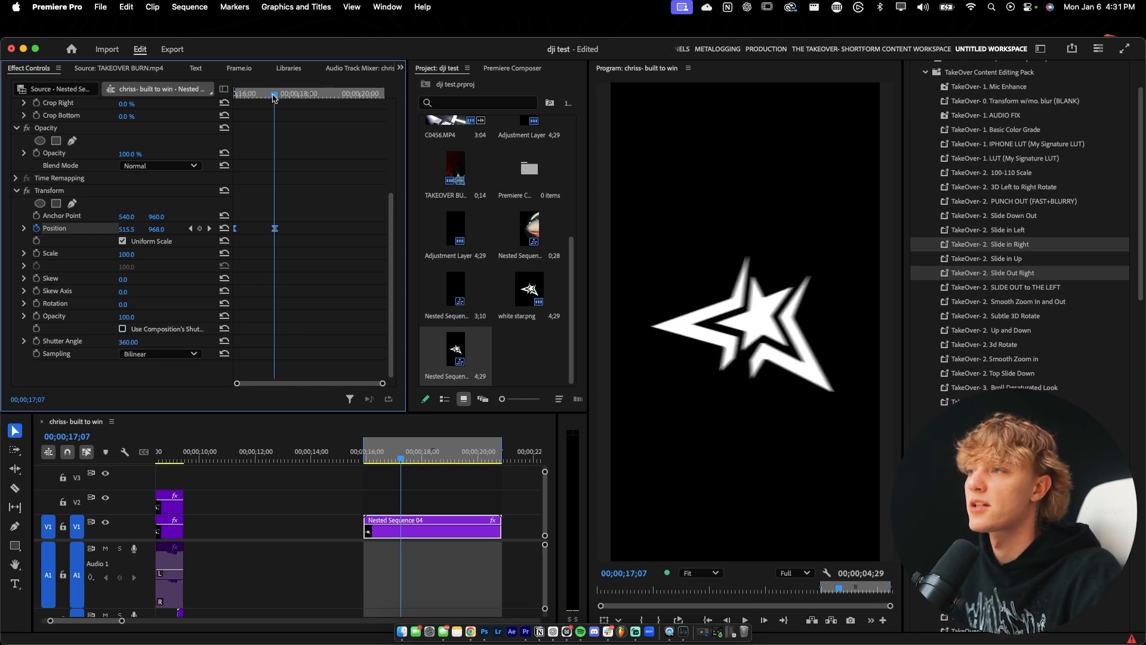
left_click_drag(273, 98, 234, 96)
key("space")
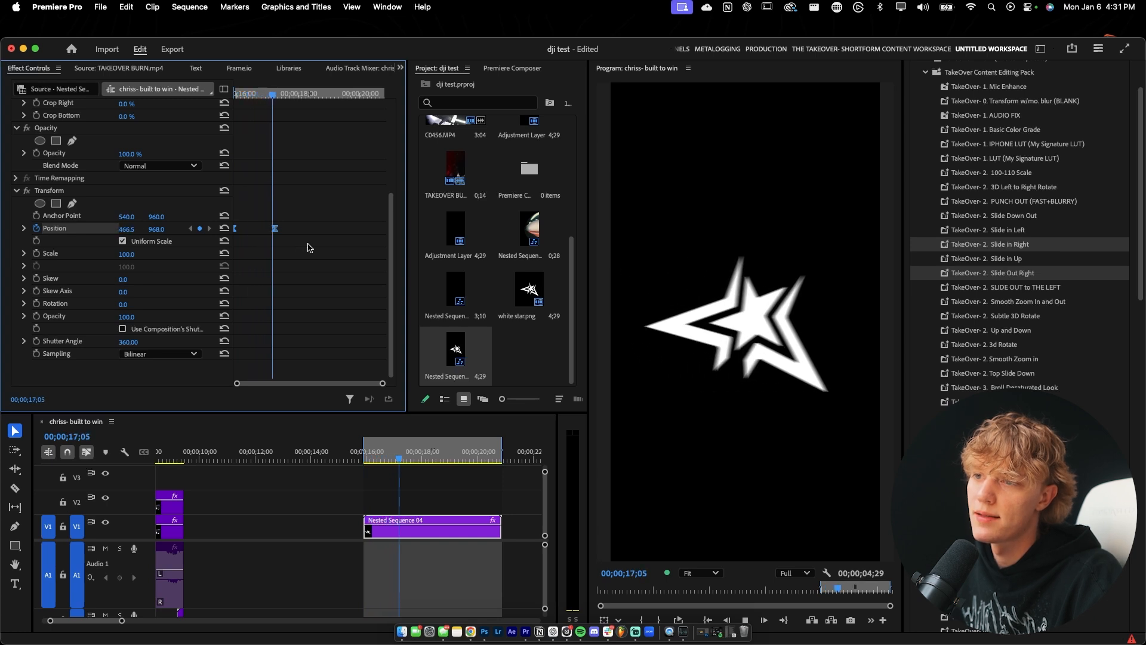
key("space")
left_click_drag(279, 97, 234, 96)
key("space")
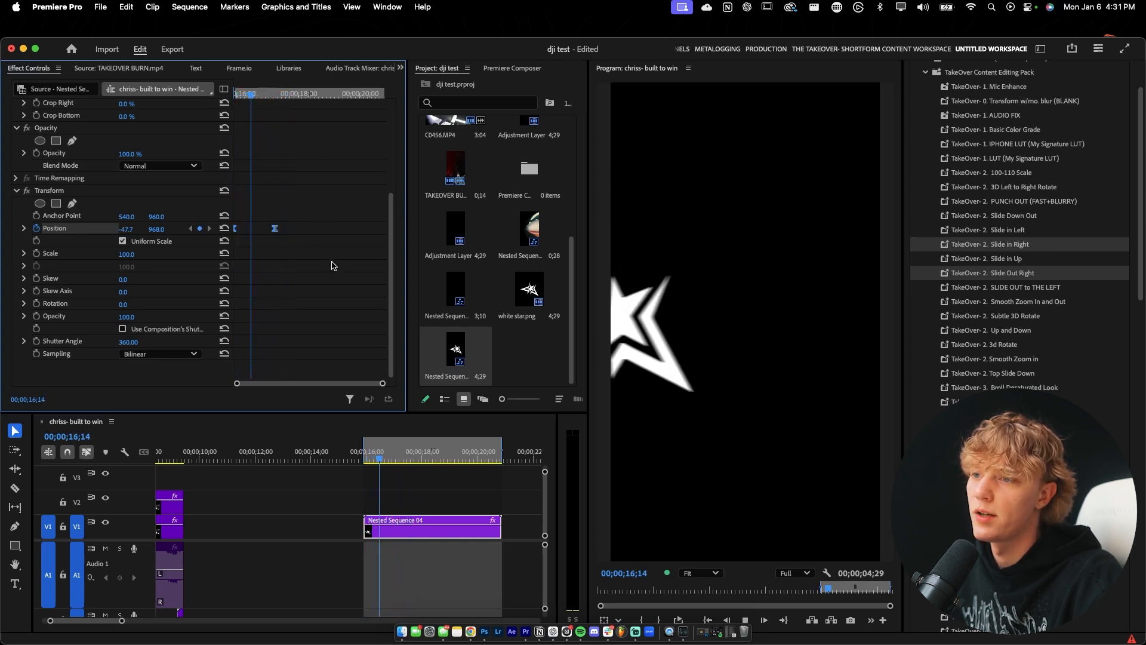
Reveal the Transform position's velocity graph, pull the end keyframe's handle back toward the middle, and play back the slide-in.
key("space")
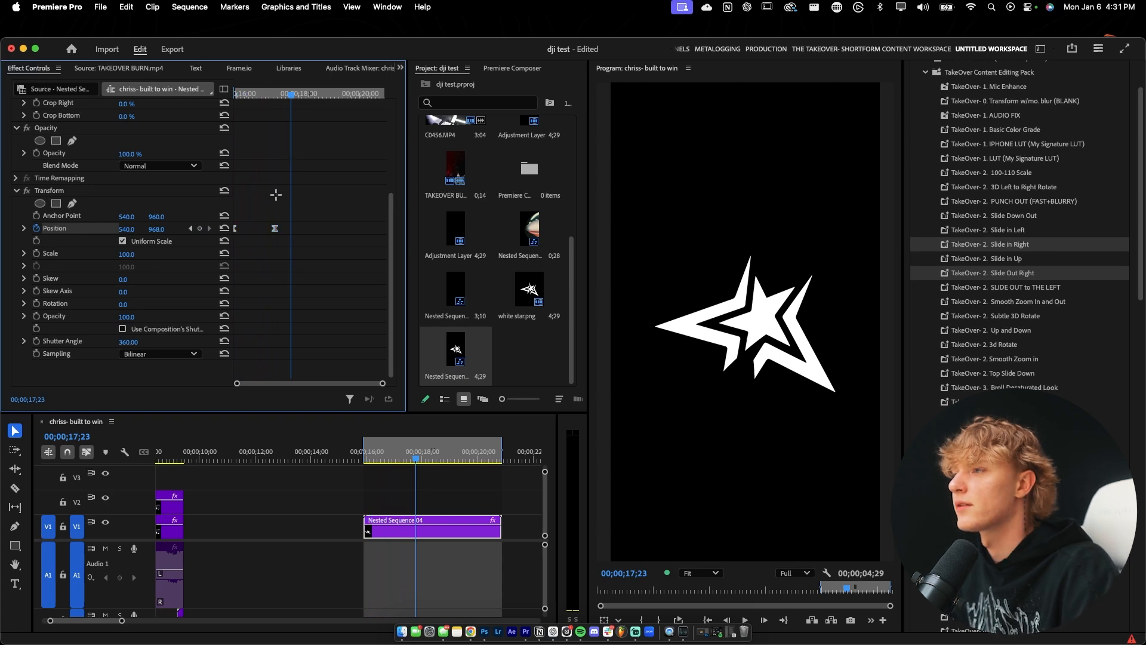
key("Up")
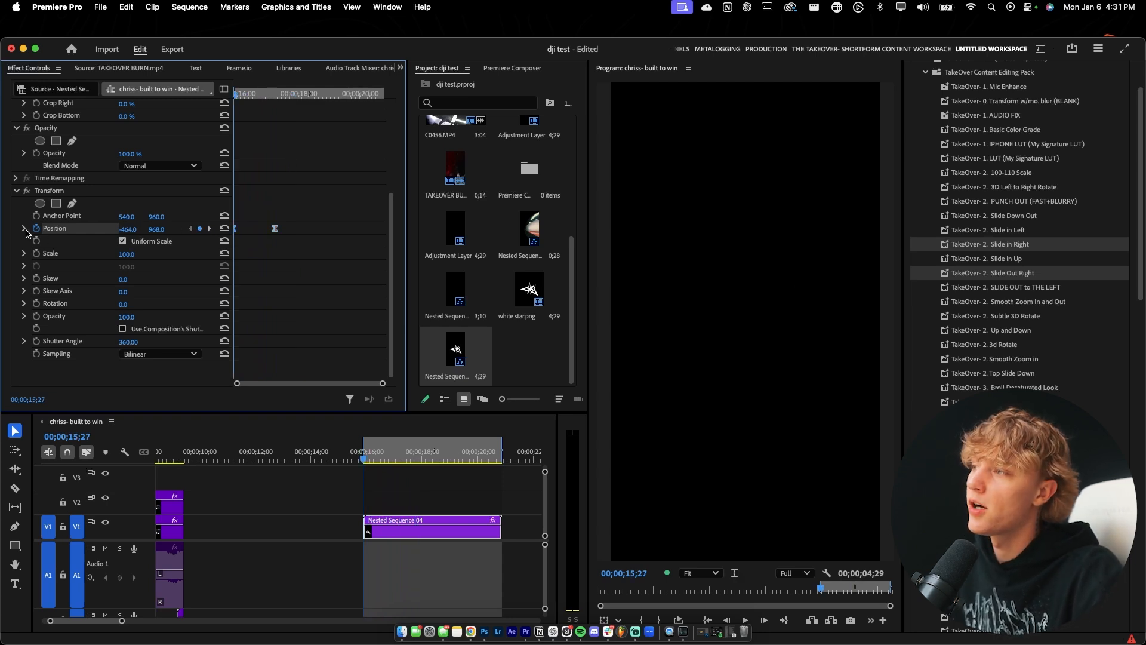
left_click(24, 229)
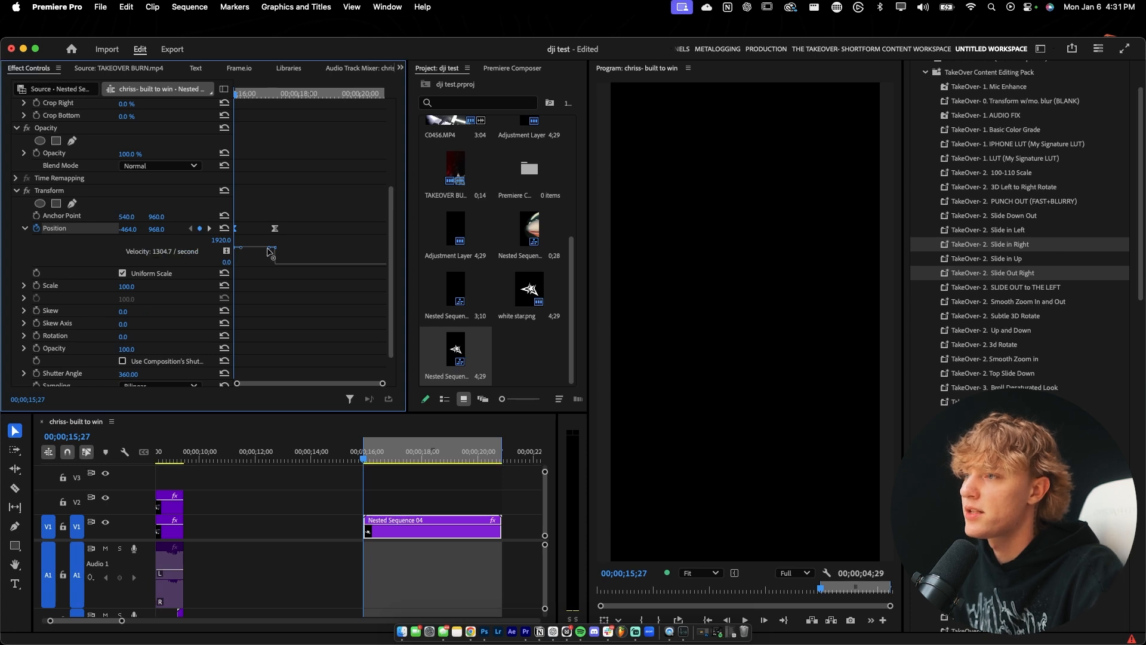
left_click_drag(265, 247, 252, 251)
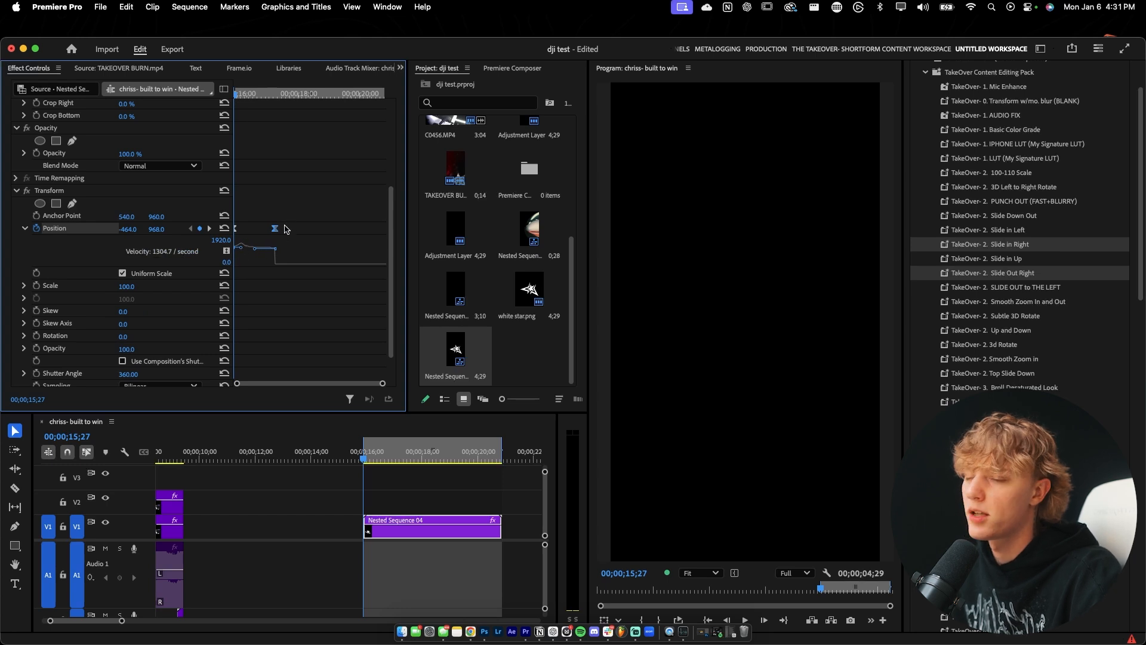
key("space")
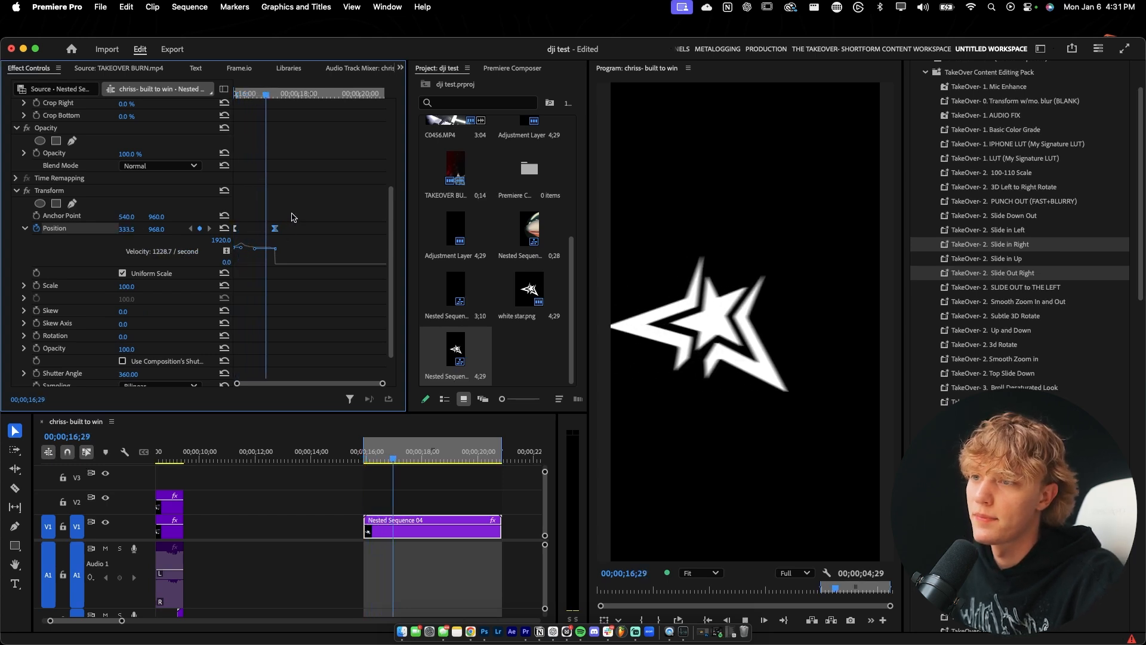
key("space")
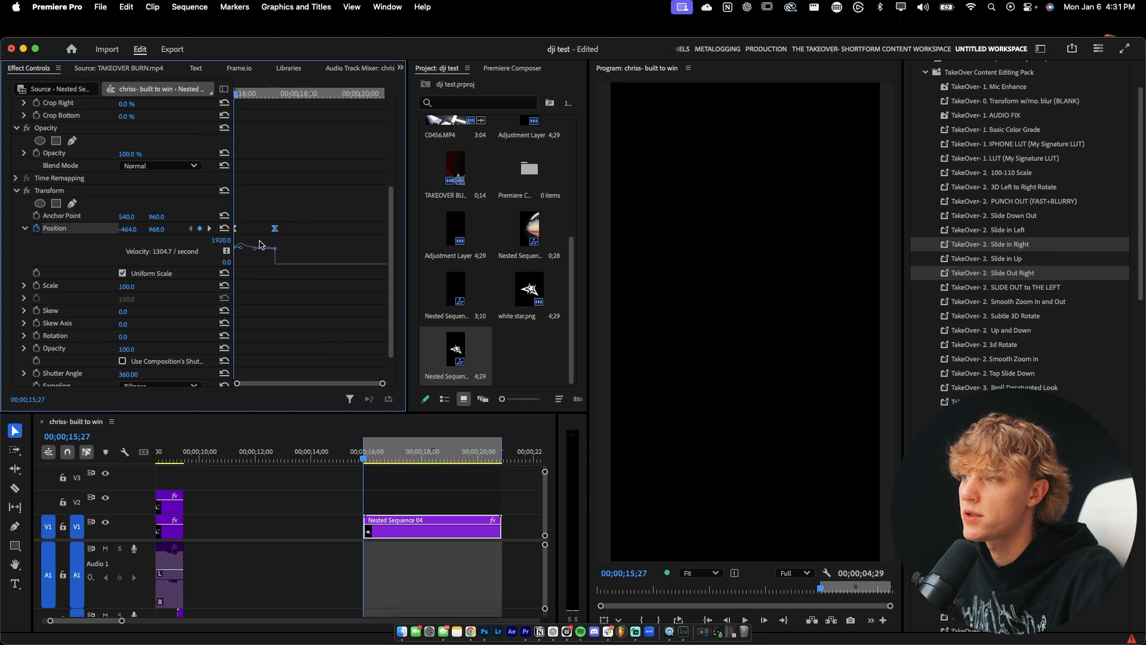
Lower the end position keyframe's velocity handle to zero and play back the decelerating slide-in.
left_click_drag(255, 250, 255, 264)
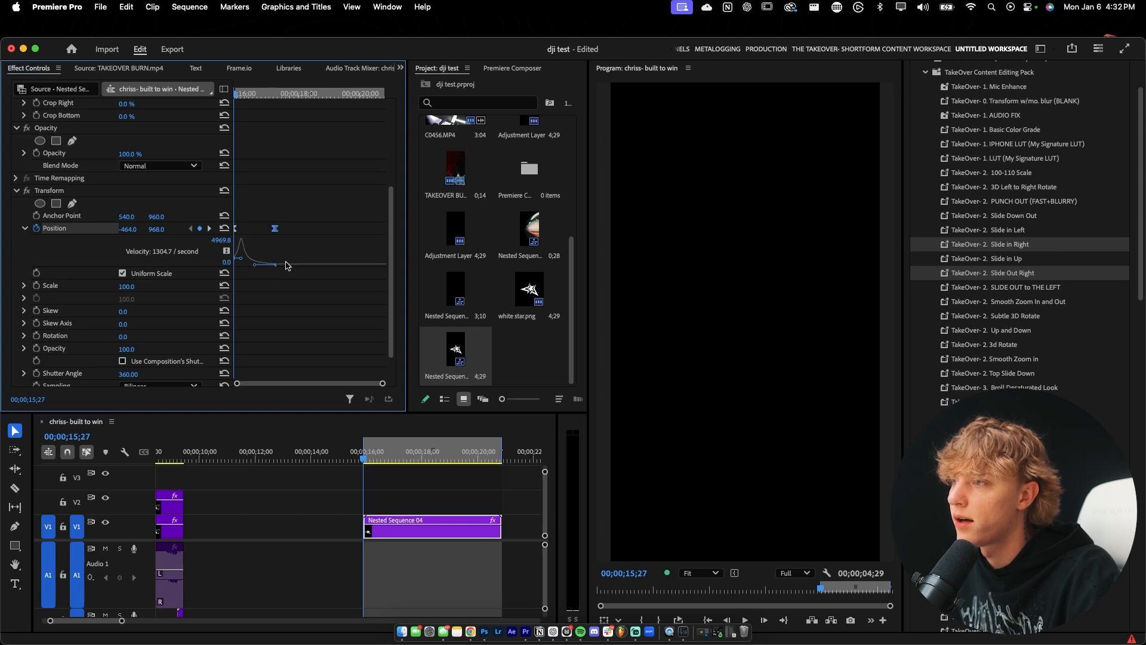
left_click_drag(274, 96, 227, 156)
key("space")
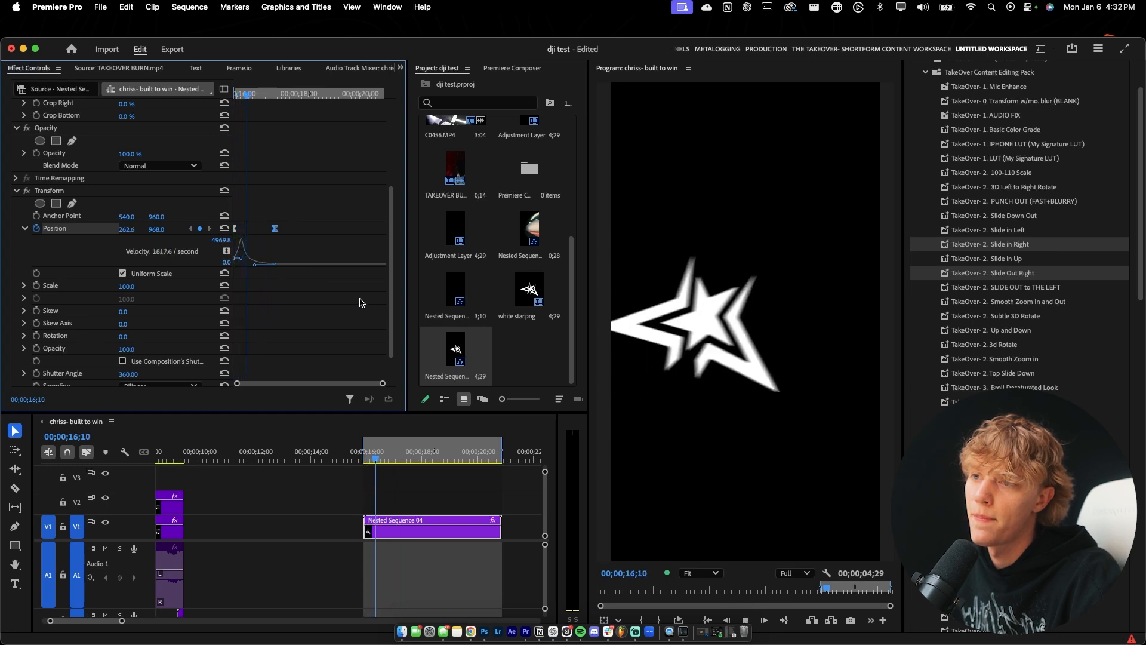
left_click_drag(272, 100, 230, 114)
key("space")
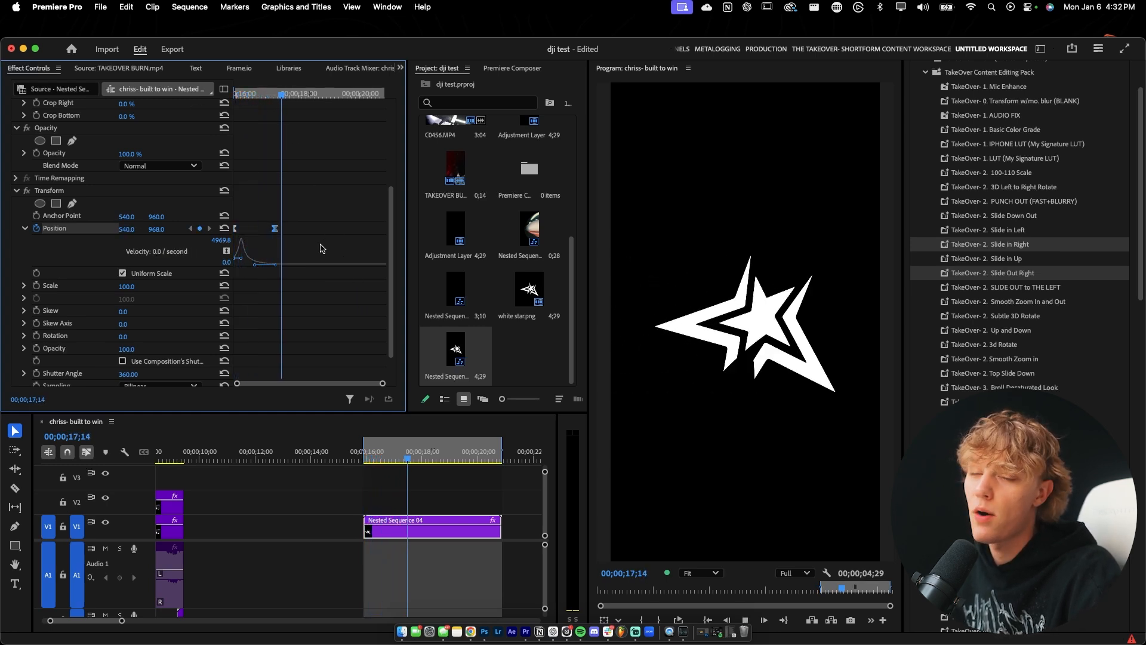
key("space")
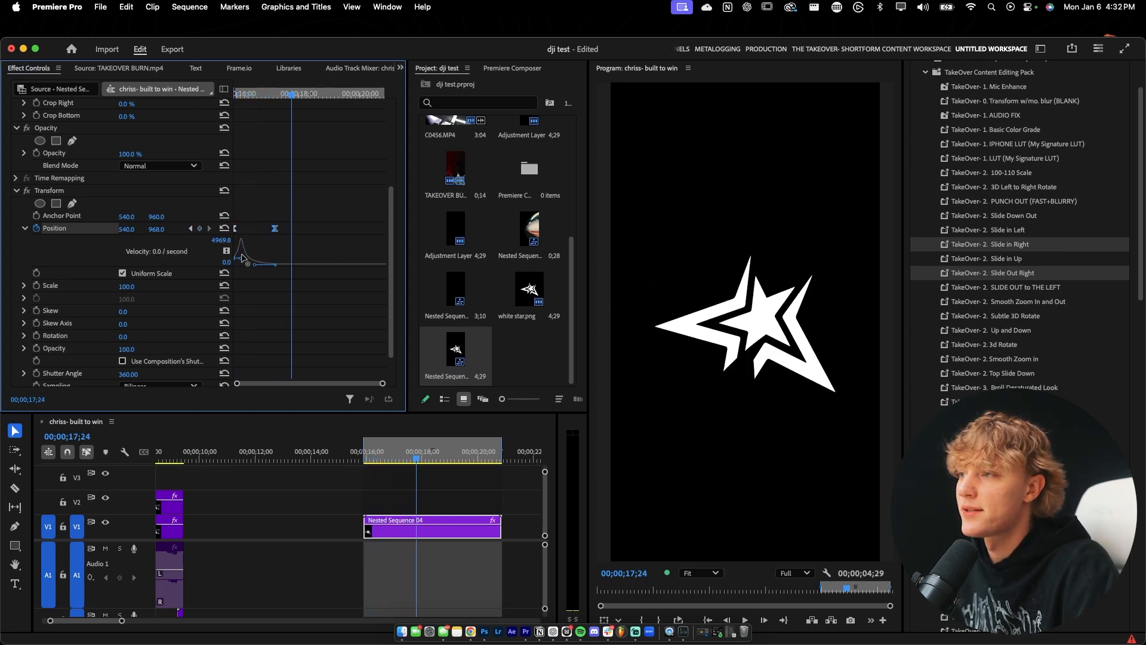
Raise the start position keyframe's velocity and shorten its handle for a faster entrance, and play back the slide-in.
left_click_drag(238, 259, 224, 246)
left_click_drag(256, 97, 231, 103)
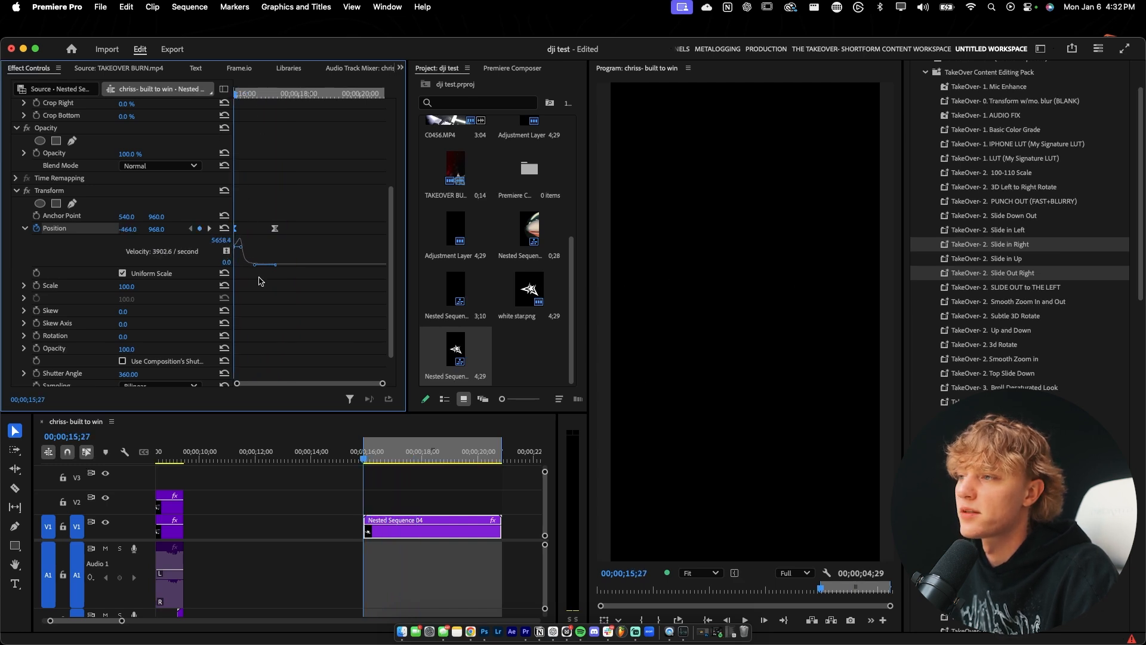
key("space")
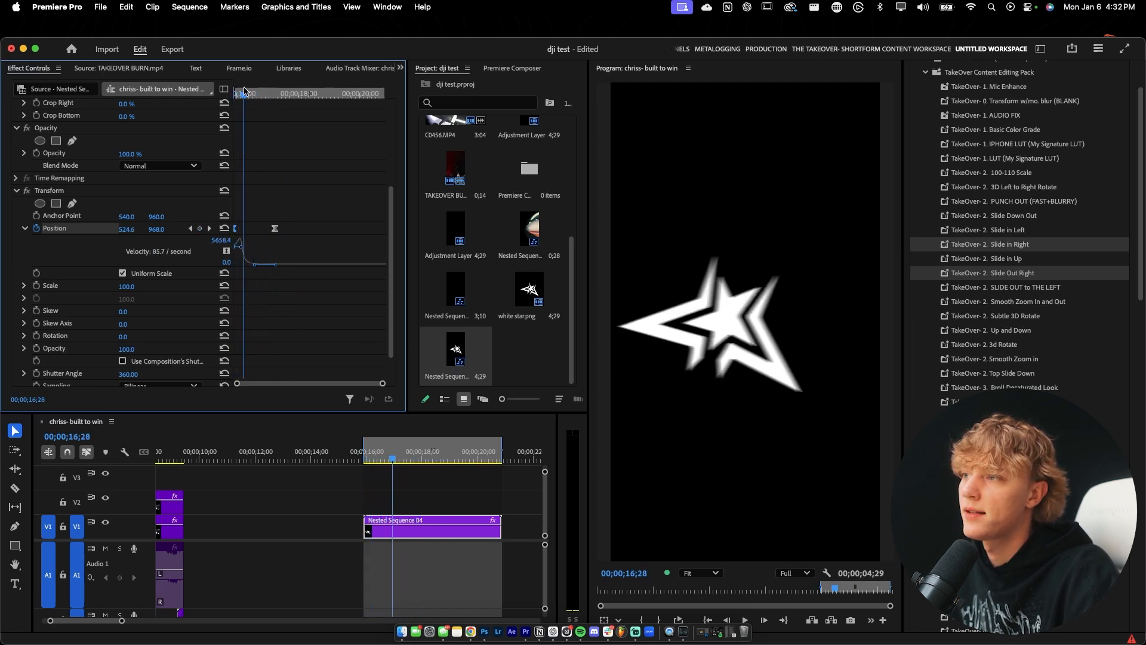
left_click(71, 192)
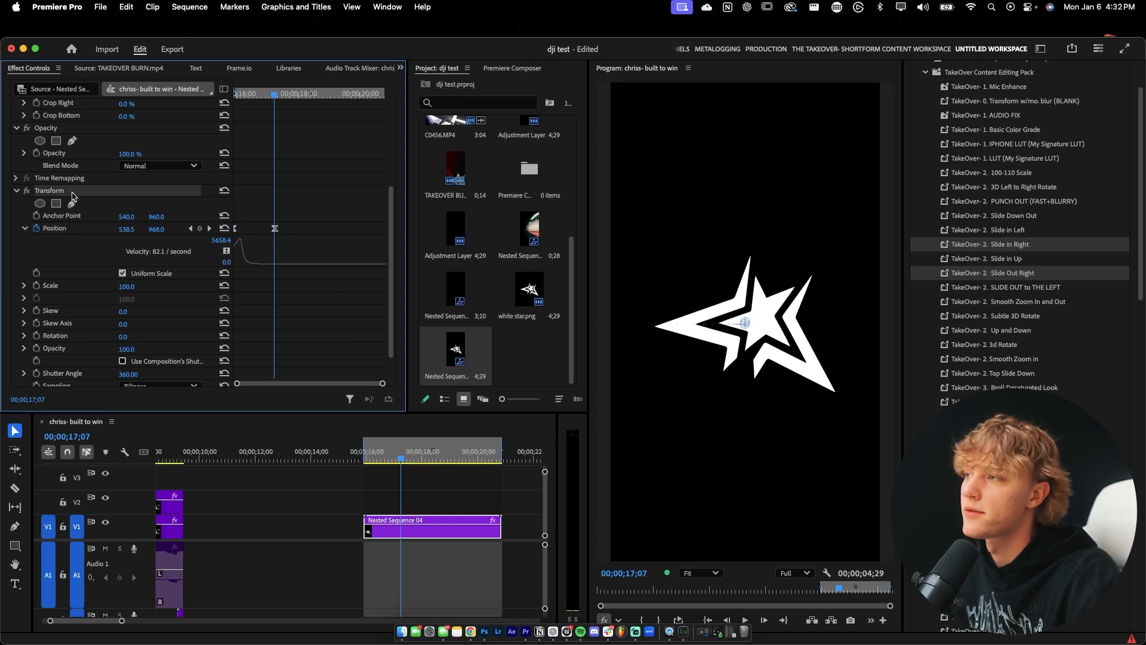
right_click(76, 195)
left_click(106, 221)
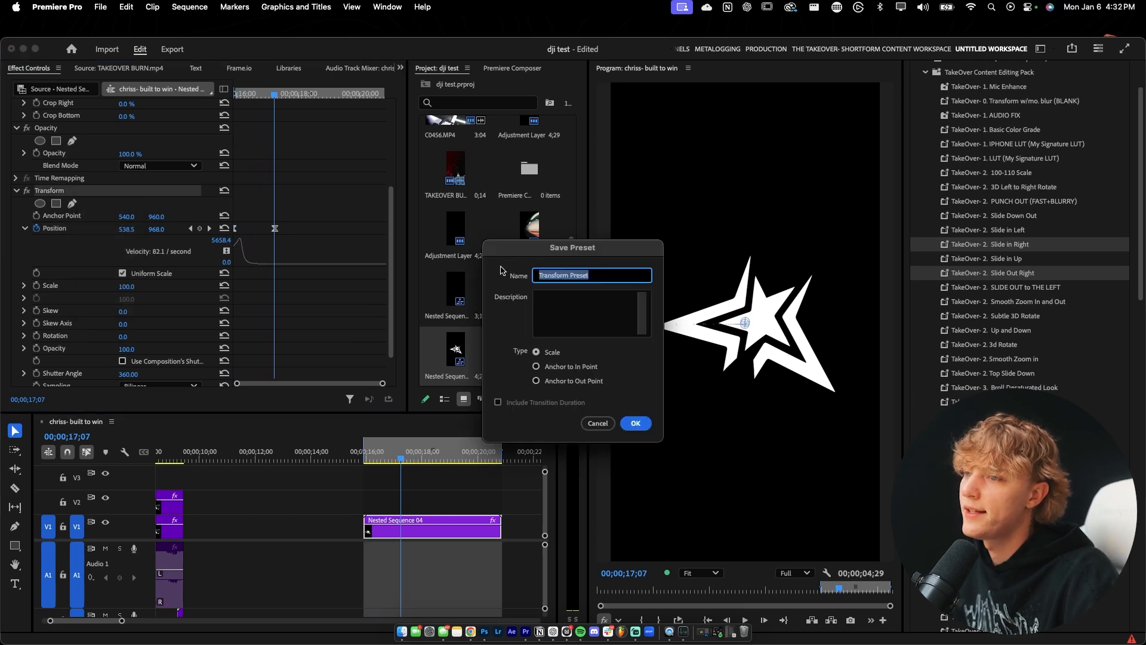
type("asd")
key("super+a")
key("BackSpace")
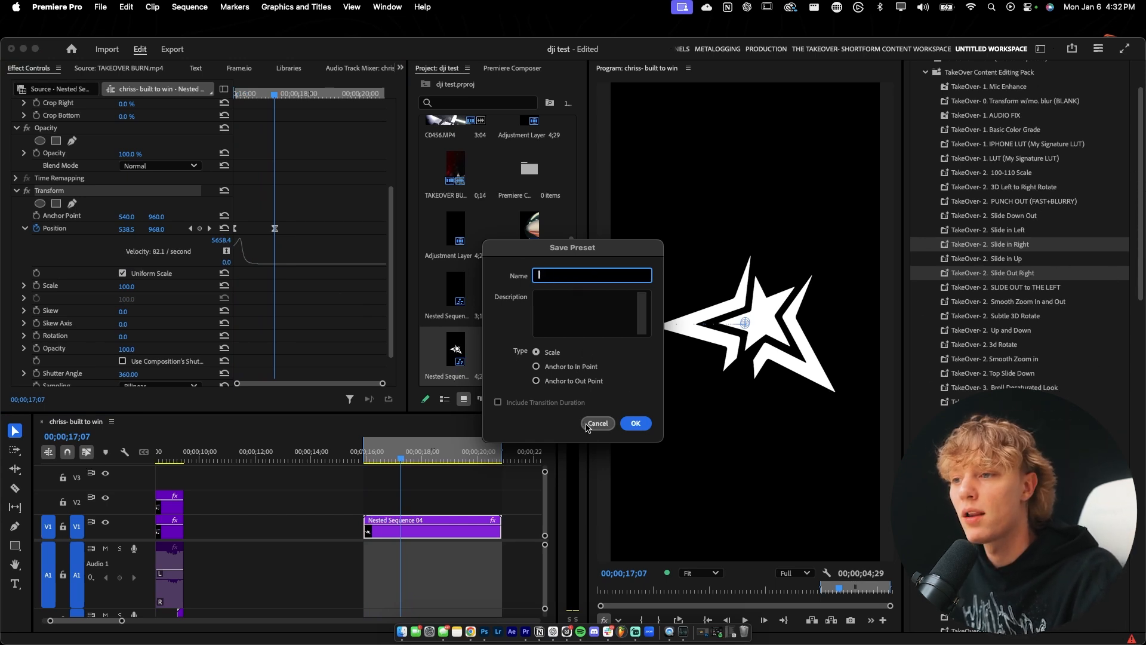
left_click(598, 423)
scroll(1144, 233, "down", 5)
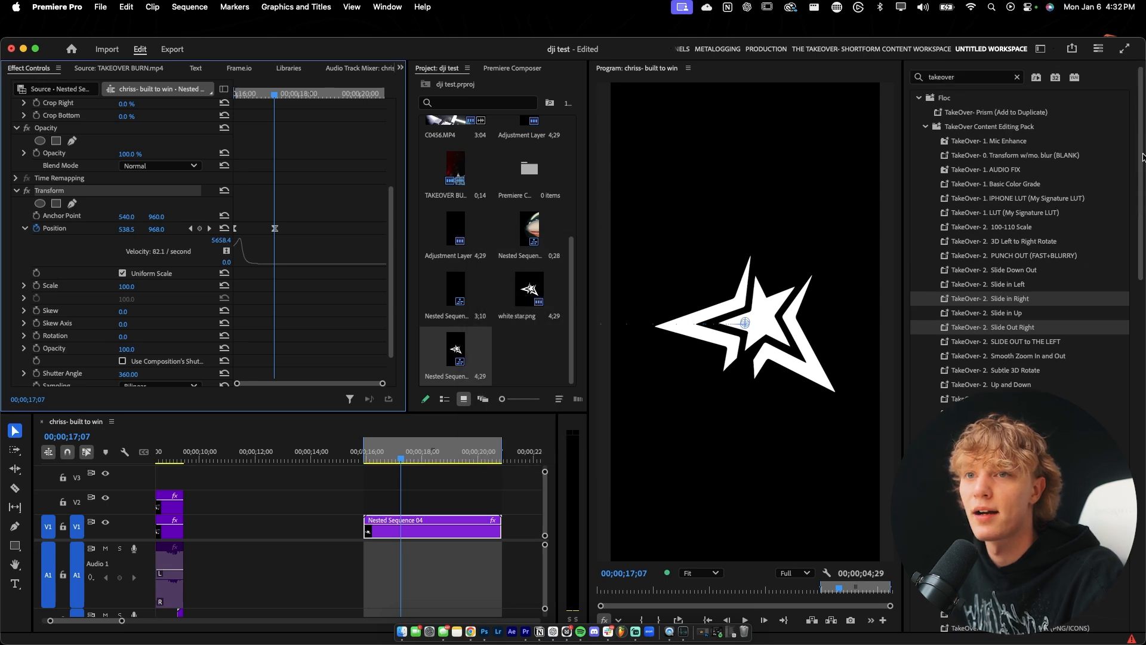
mouse_move(1145, 232)
left_mouse_down()
mouse_move(1139, 373)
mouse_move(1143, 243)
left_mouse_up()
left_click_drag(255, 96, 227, 99)
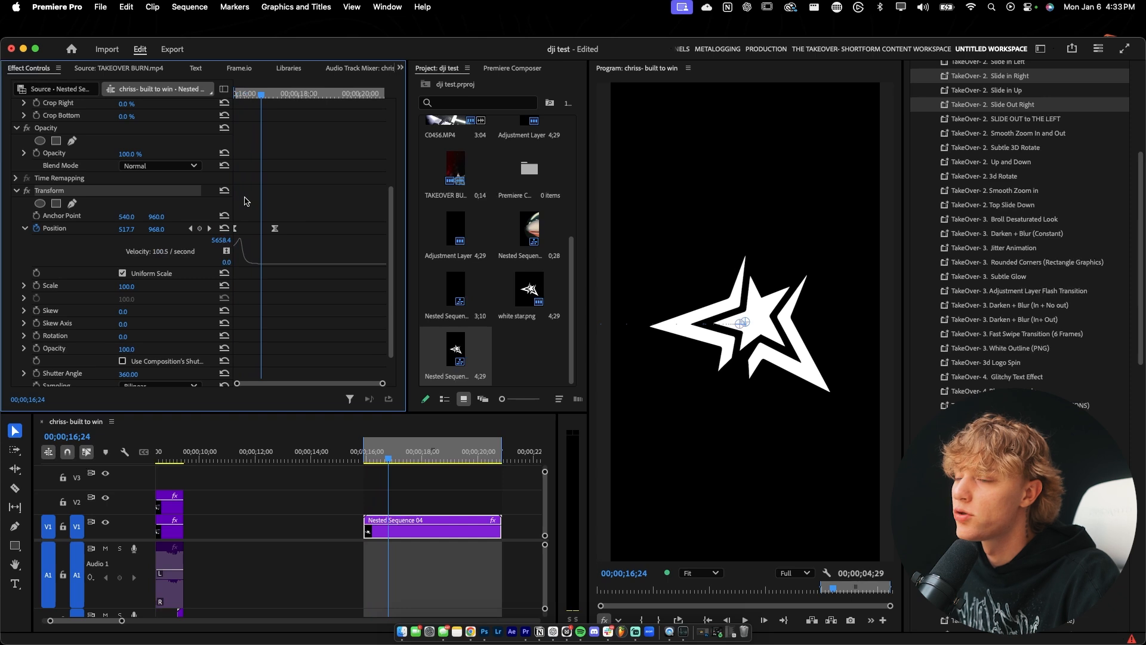
Collapse the existing Transform settings, search the effects for "transform", and add a second Transform effect to the nested star clip.
left_click(17, 192)
scroll(1013, 108, "up", 8)
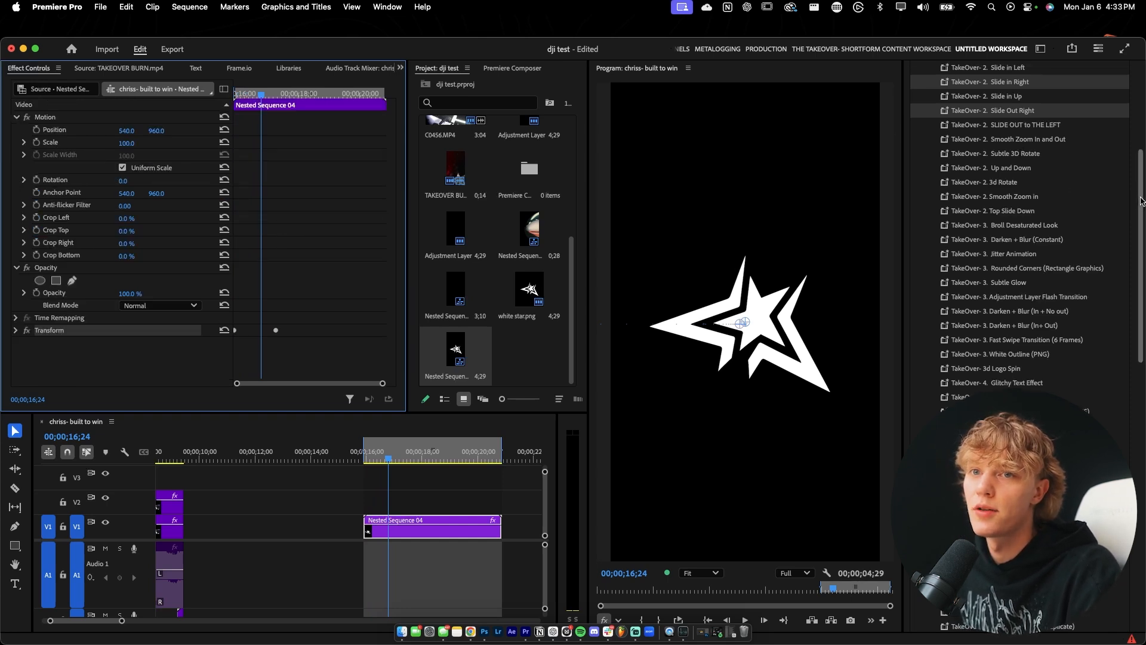
left_click(1006, 89)
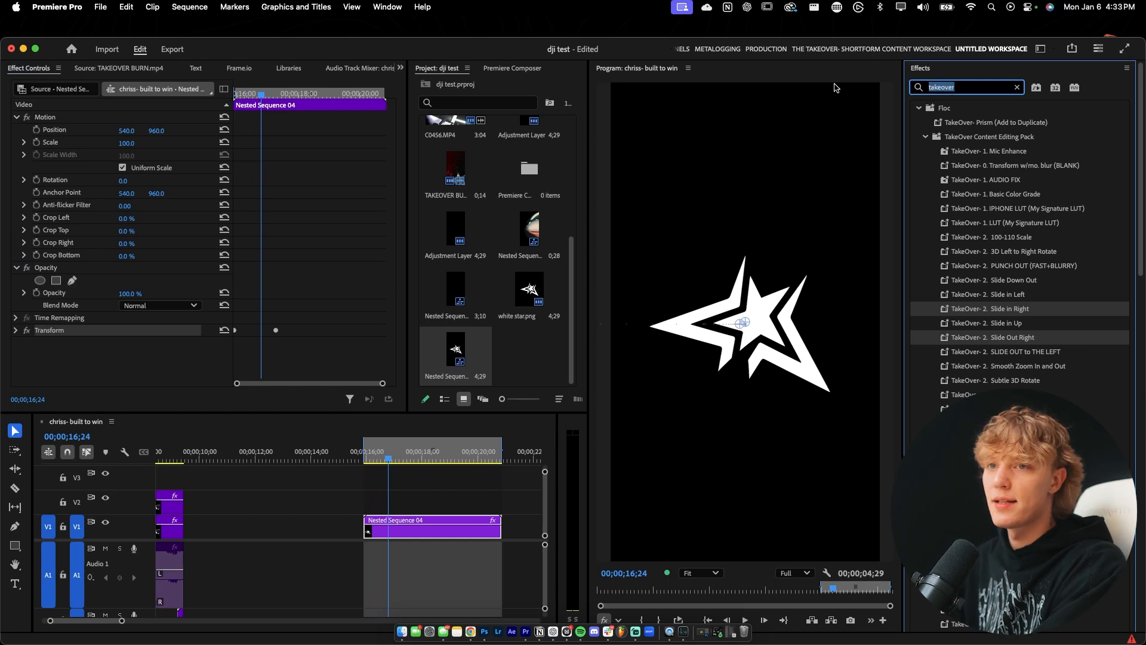
type("transform")
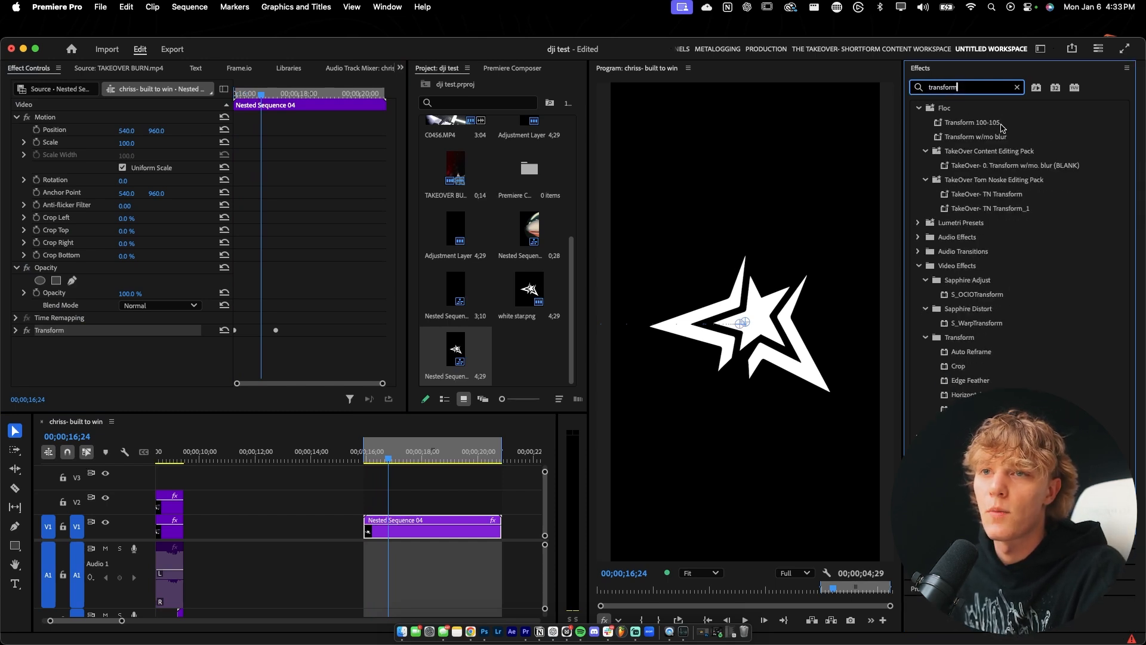
left_click_drag(955, 409, 397, 523)
scroll(278, 225, "down", 4)
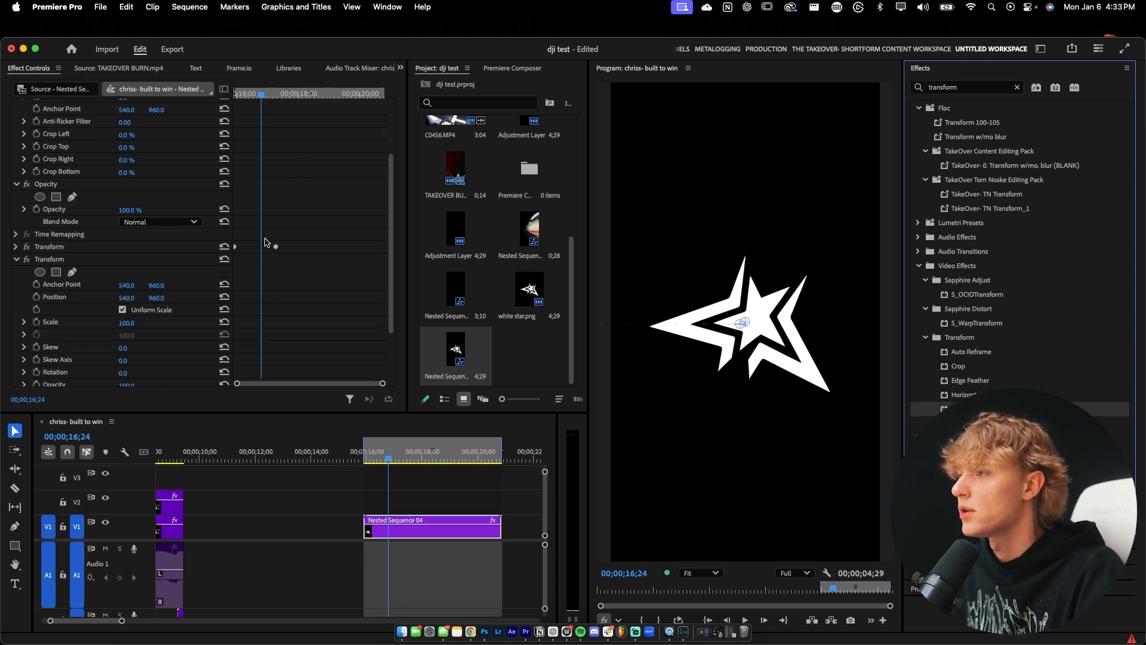
With the first Transform disabled, keyframe the second's position from 540, 960 at the first's end keyframe to beyond the frame's right edge at 00;00;18;21.
left_click(36, 298)
left_click_drag(261, 298, 274, 298)
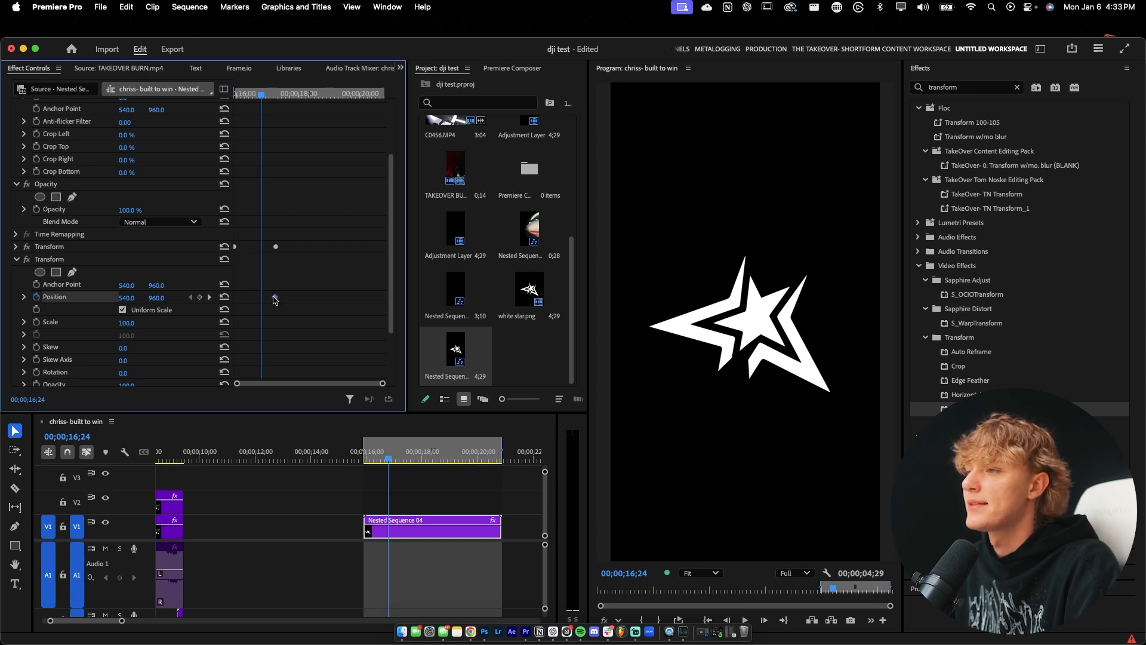
left_click_drag(262, 98, 319, 97)
left_click(27, 246)
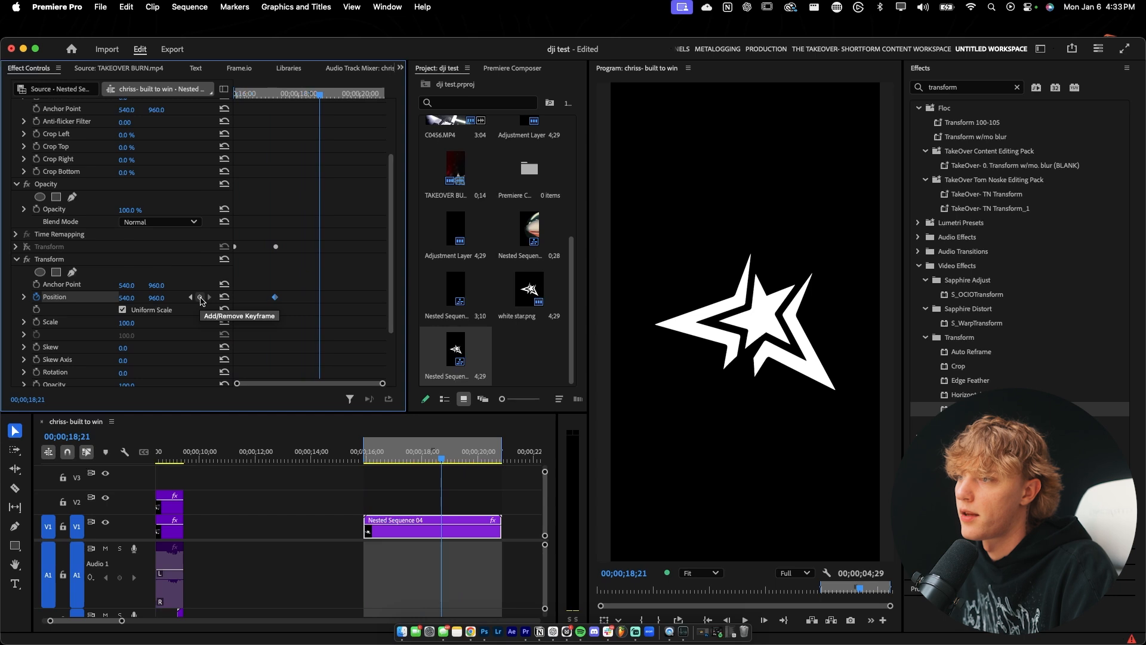
left_click_drag(127, 297, 286, 298)
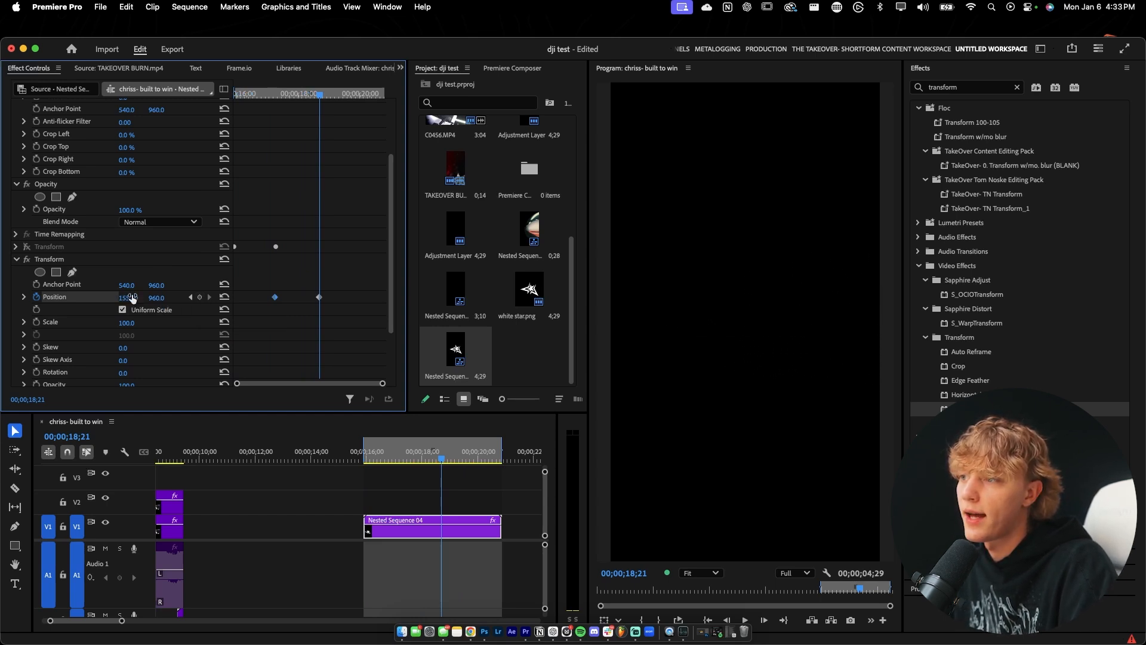
left_click_drag(317, 103, 290, 109)
Change both exit position keyframes to Bezier temporal interpolation and shift them slightly later.
right_click(320, 301)
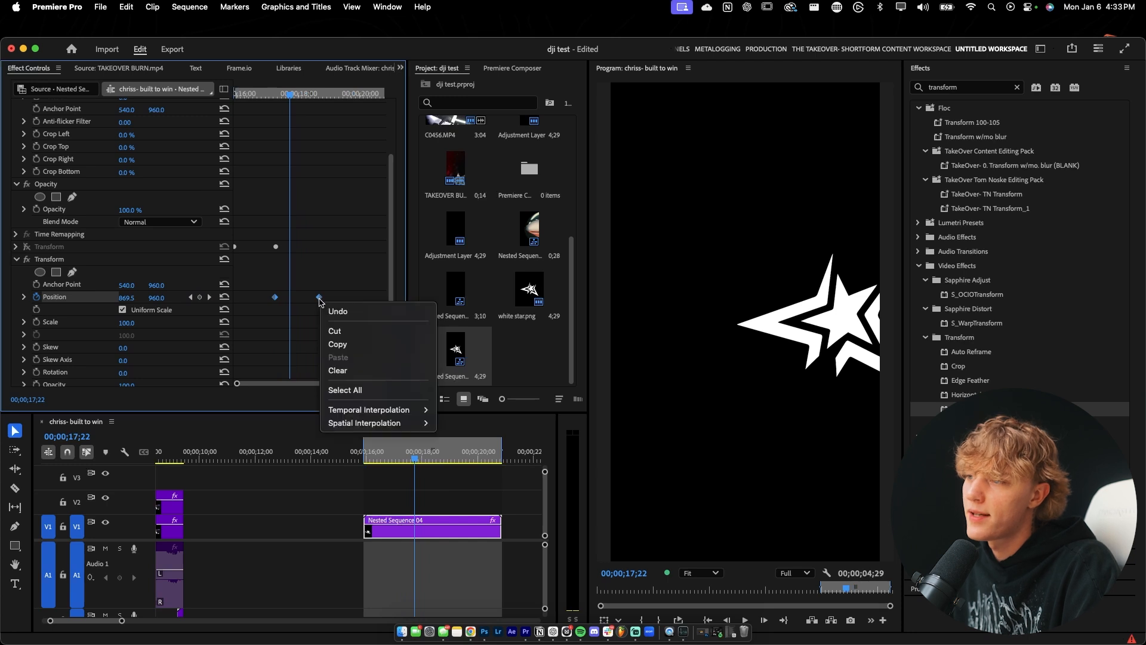
mouse_move(374, 410)
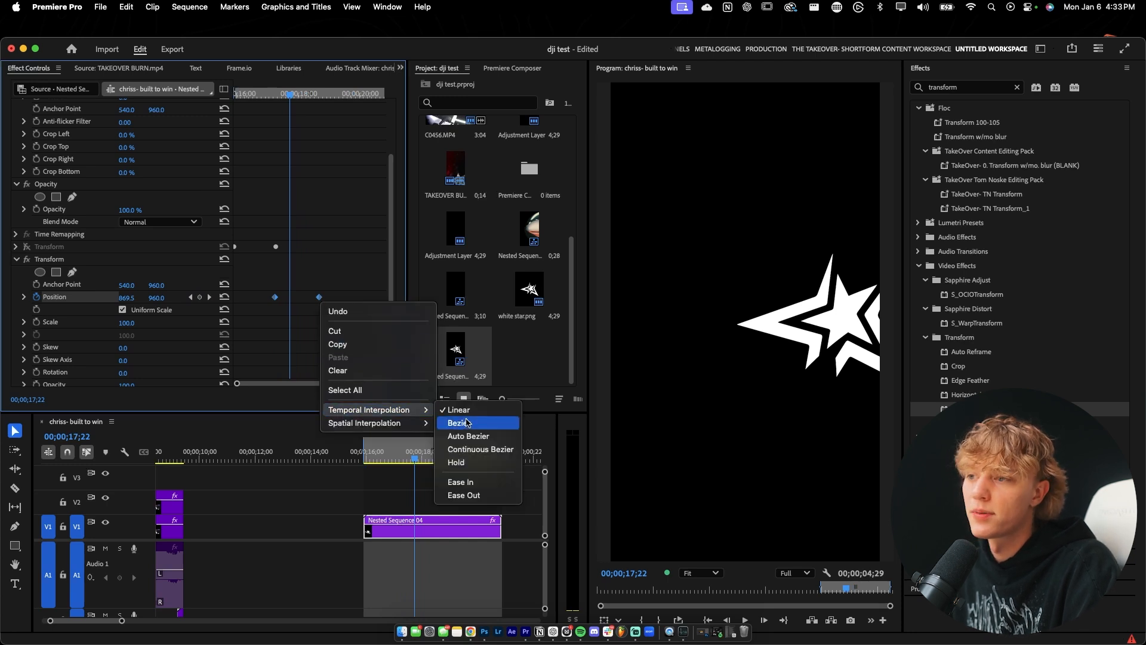
left_click(478, 449)
right_click(320, 299)
left_click(467, 424)
left_click_drag(321, 299, 324, 300)
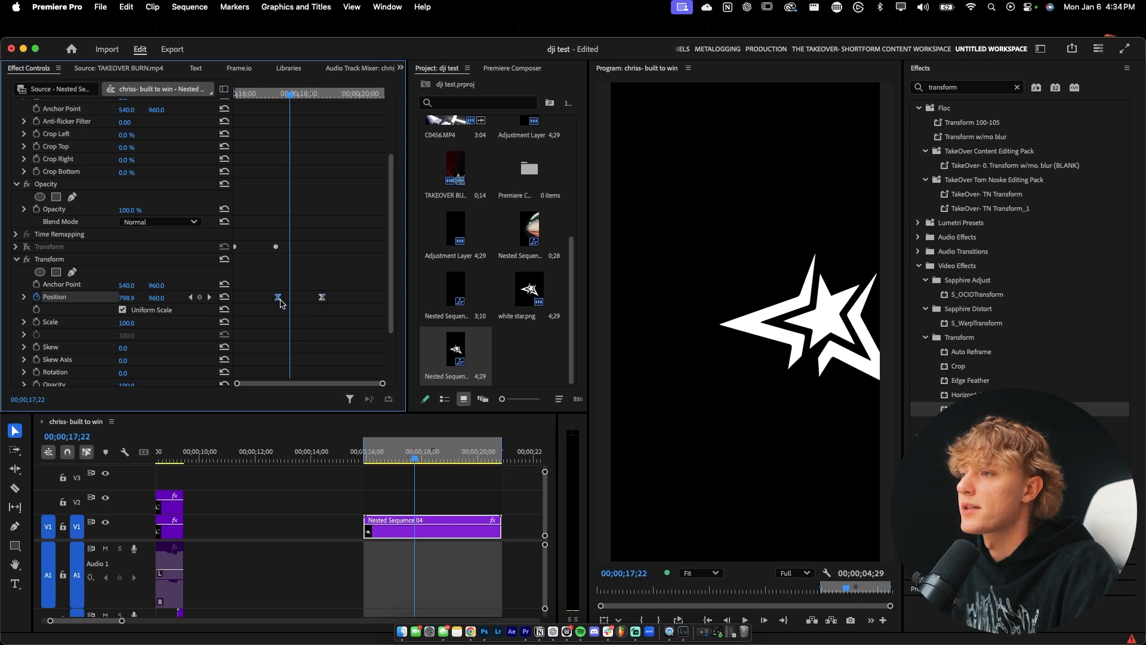
Raise the end of the second Transform's position velocity curve, turn off the composition's shutter angle, and play back the exit.
left_click(24, 297)
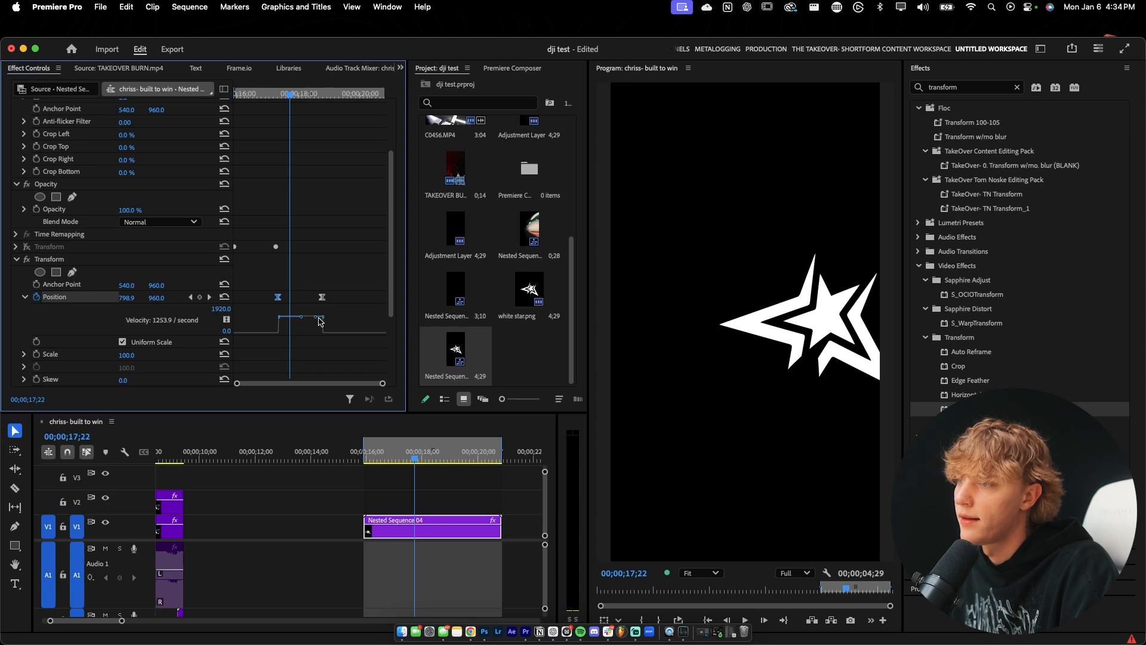
left_click_drag(317, 321, 315, 310)
mouse_move(289, 94)
left_mouse_down()
mouse_move(277, 96)
mouse_move(308, 95)
mouse_move(275, 111)
left_mouse_up()
scroll(123, 340, "down", 5)
left_click(123, 328)
key("space")
key("space")
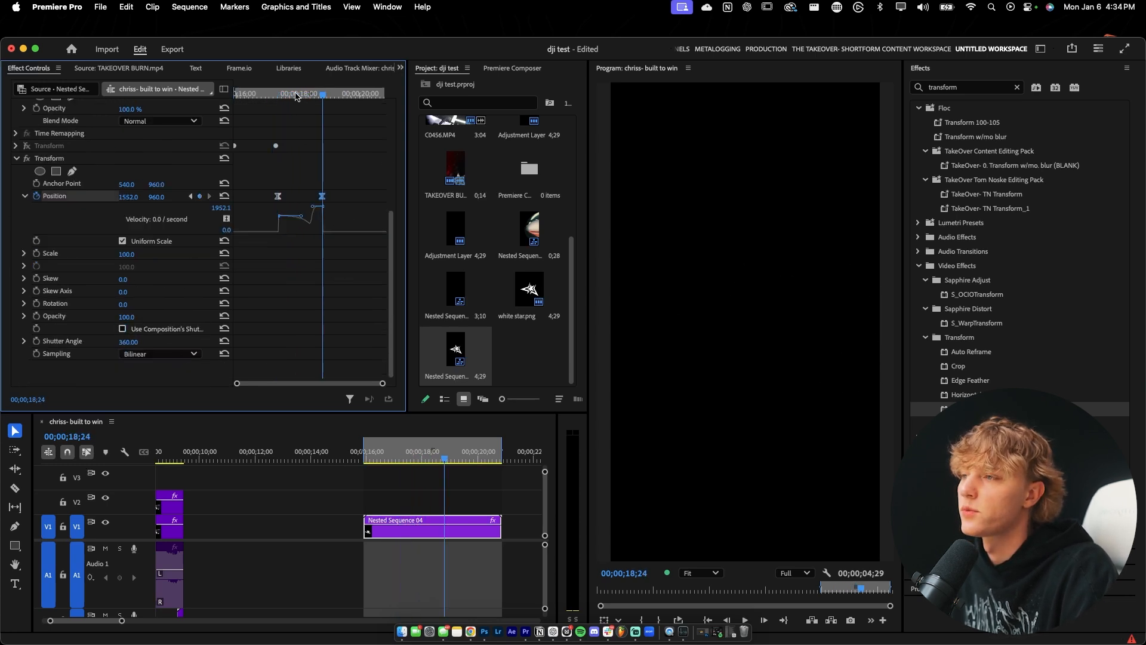
Lower the exit's end keyframe velocity to zero and play back the slide-out.
left_click_drag(295, 94, 277, 94)
scroll(312, 210, "up", 3)
left_click_drag(313, 269, 316, 286)
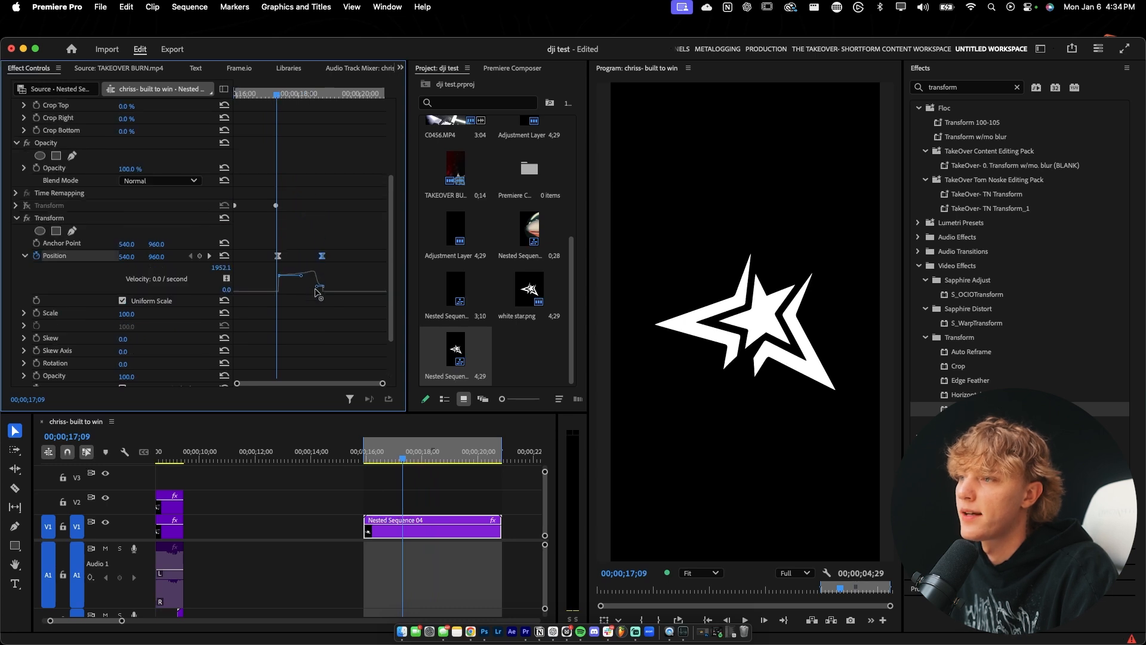
key("space")
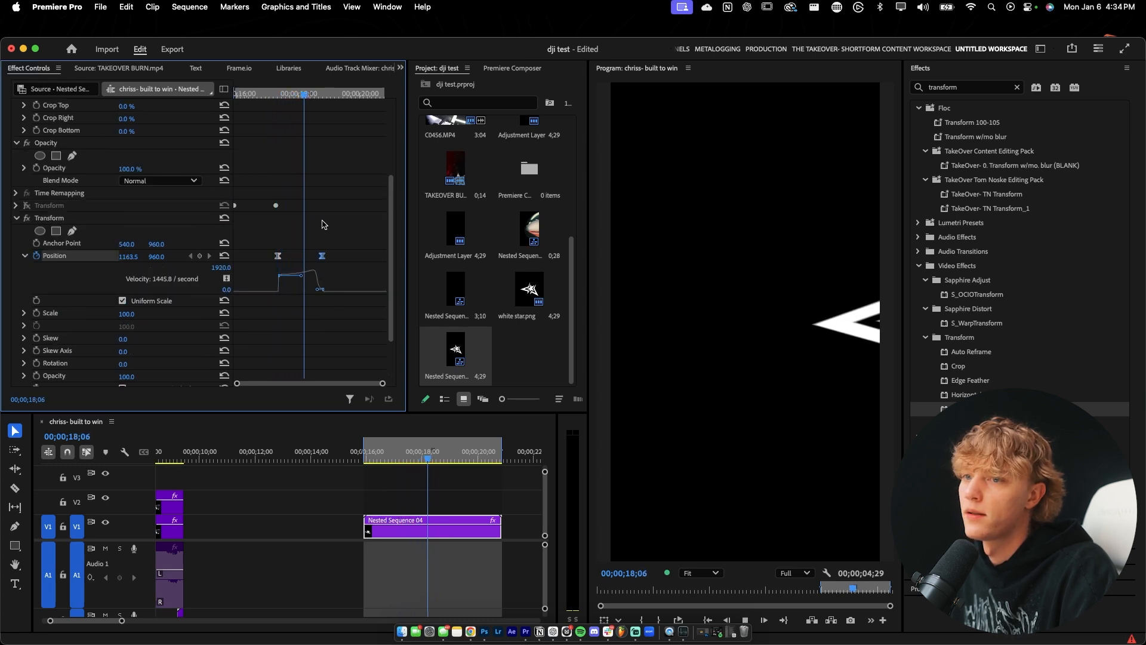
key("space")
Shape the exit's velocity into a bell curve, align its start keyframe with the first Transform's last keyframe, and play it back.
mouse_move(300, 276)
left_mouse_down()
mouse_move(278, 283)
mouse_move(315, 289)
mouse_move(300, 293)
left_mouse_up()
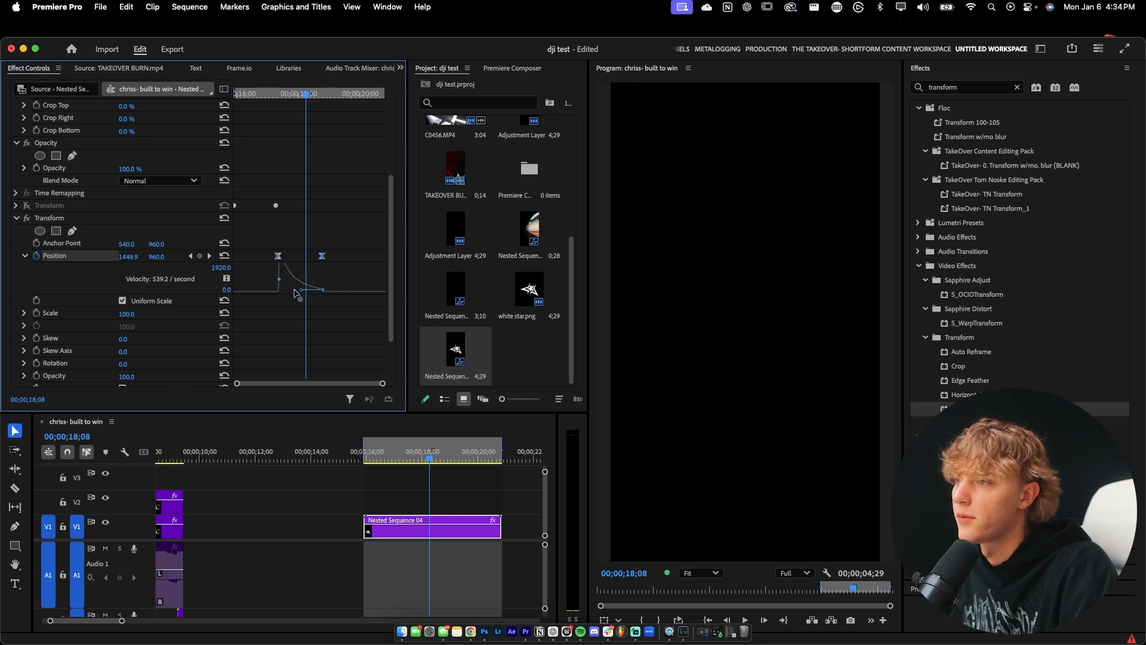
key("space")
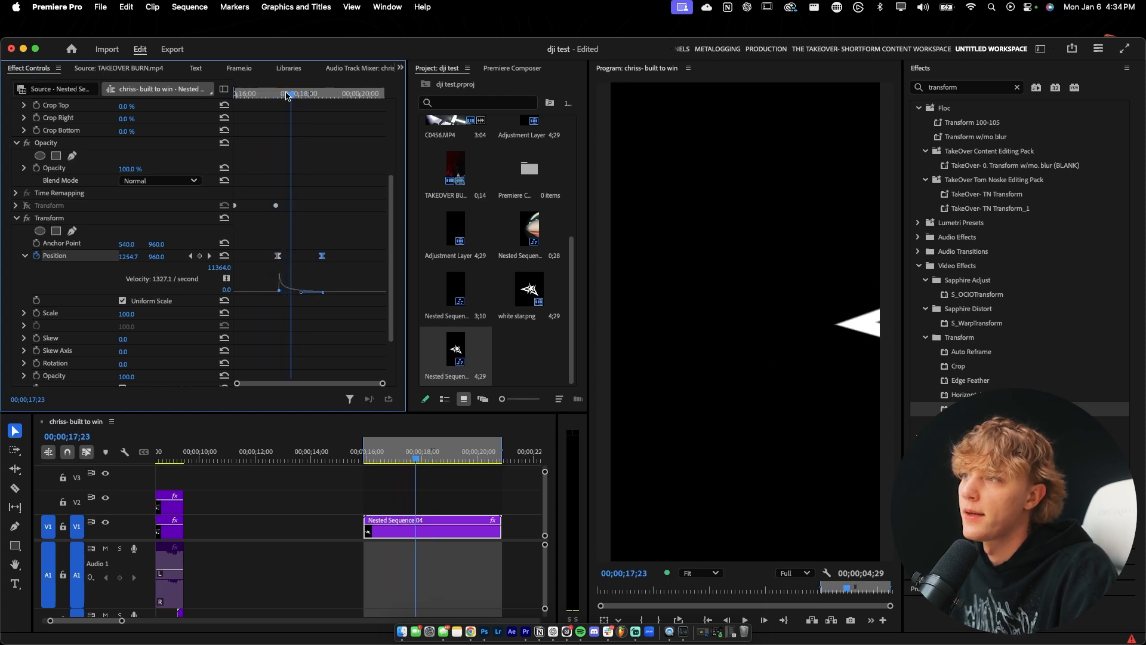
key("space")
left_click_drag(277, 256, 276, 256)
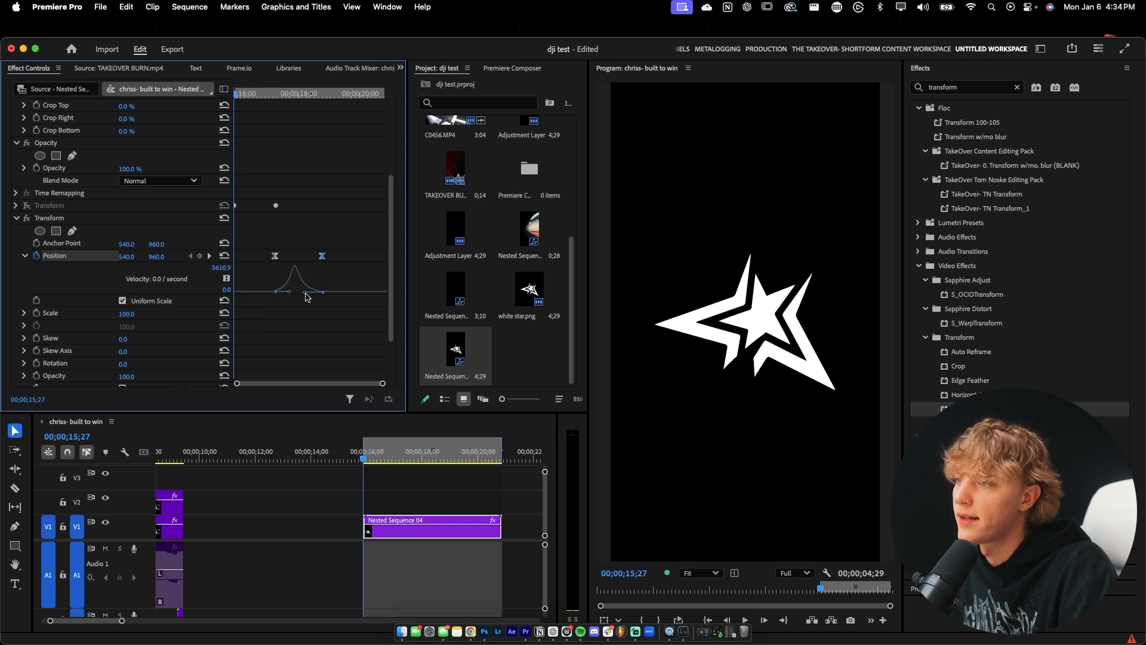
key("space")
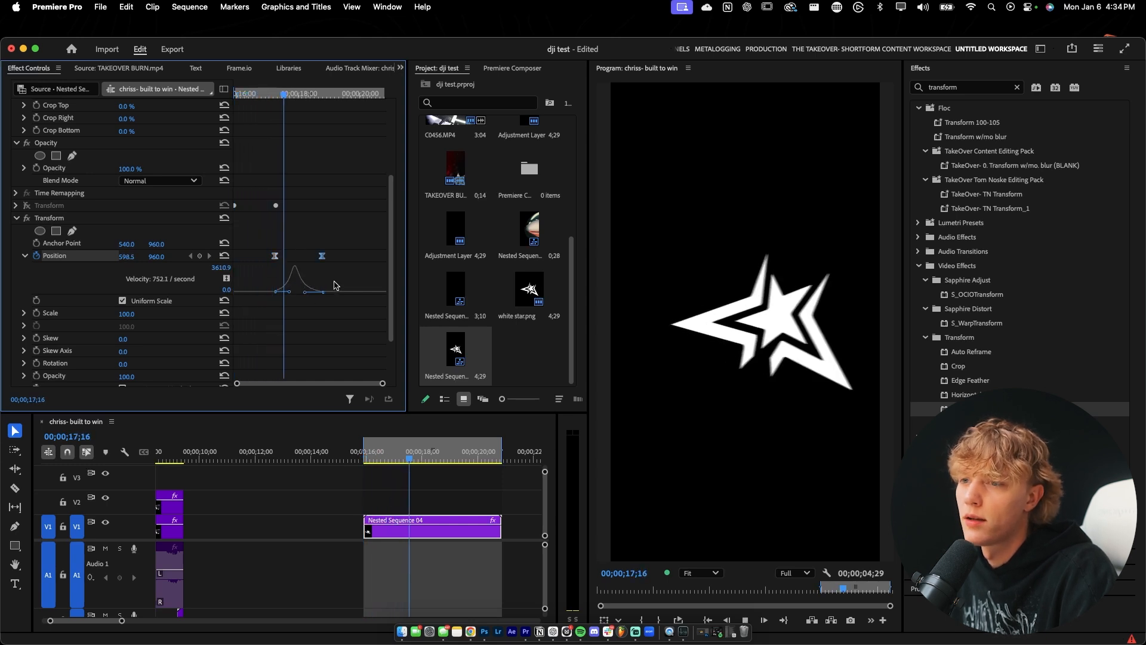
key("space")
Sharpen the exit's velocity peak by extending the end handle, move the end keyframe slightly later, and play back the slide-out.
left_click_drag(305, 294, 294, 293)
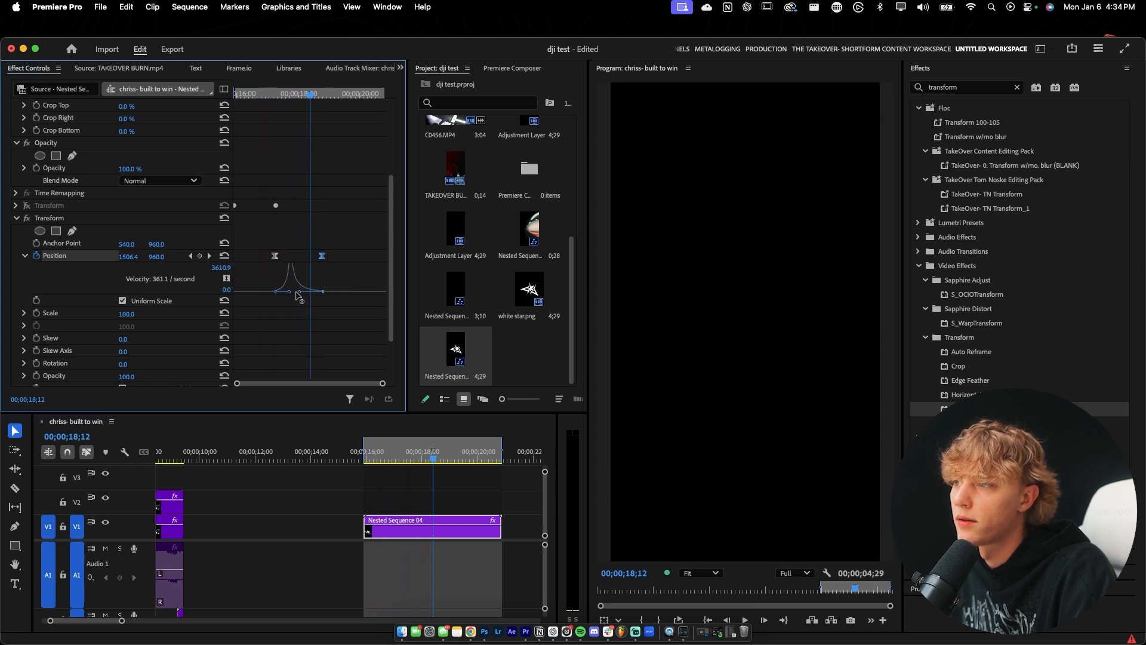
left_click_drag(323, 257, 316, 258)
left_click_drag(256, 95, 245, 96)
key("space")
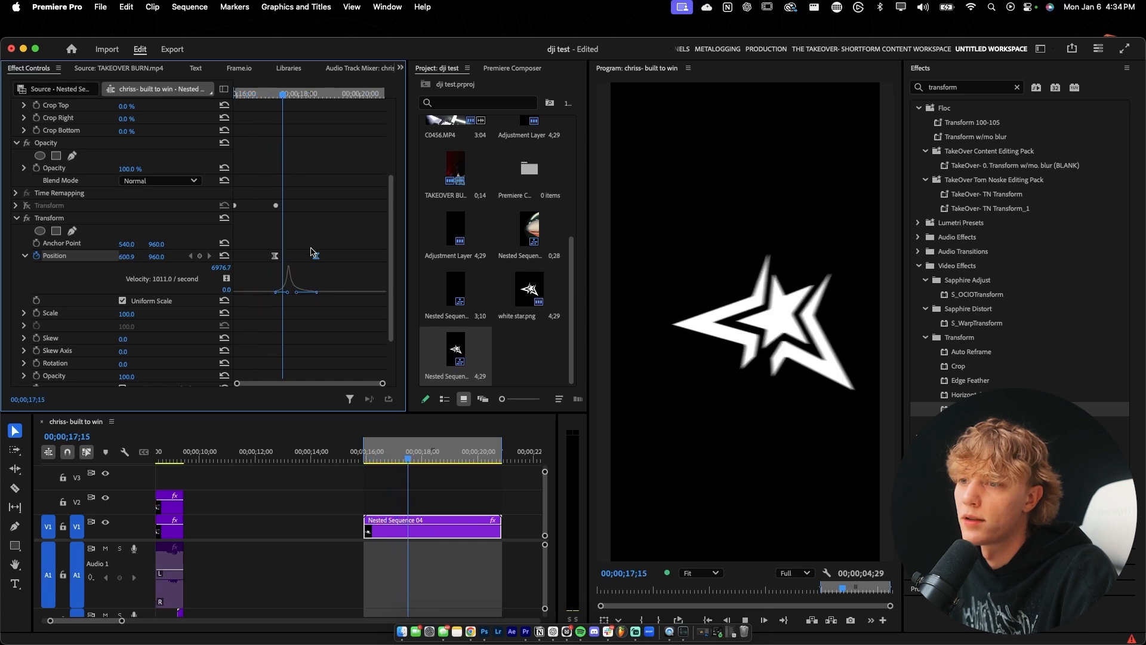
left_click_drag(315, 255, 328, 256)
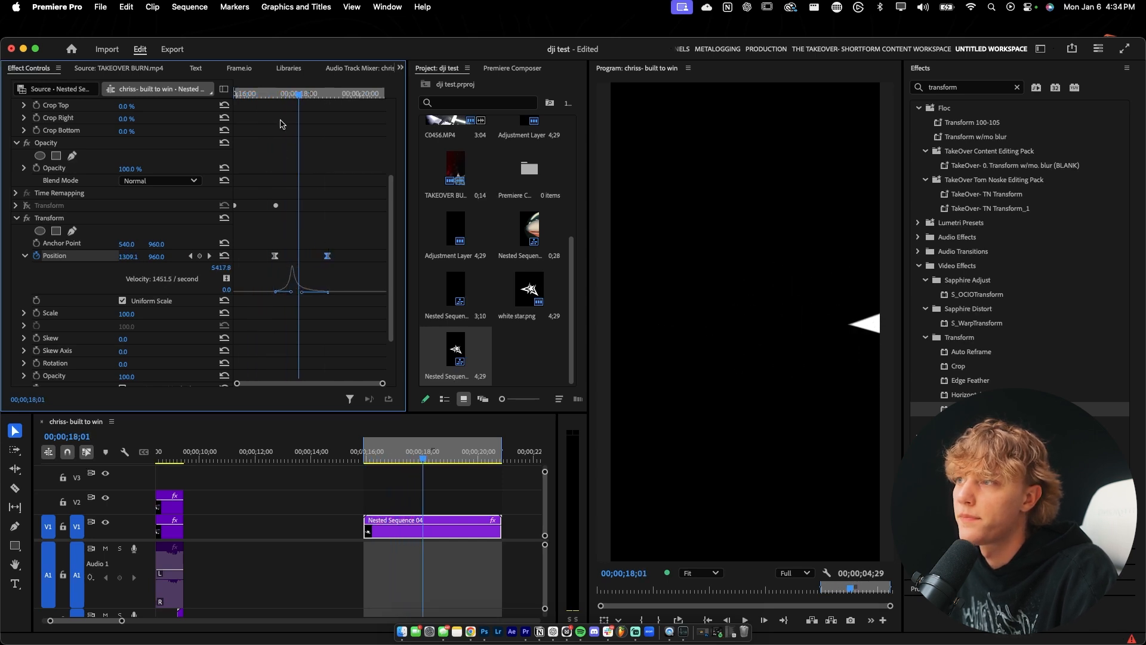
left_click_drag(292, 93, 210, 105)
key("space")
key("space")
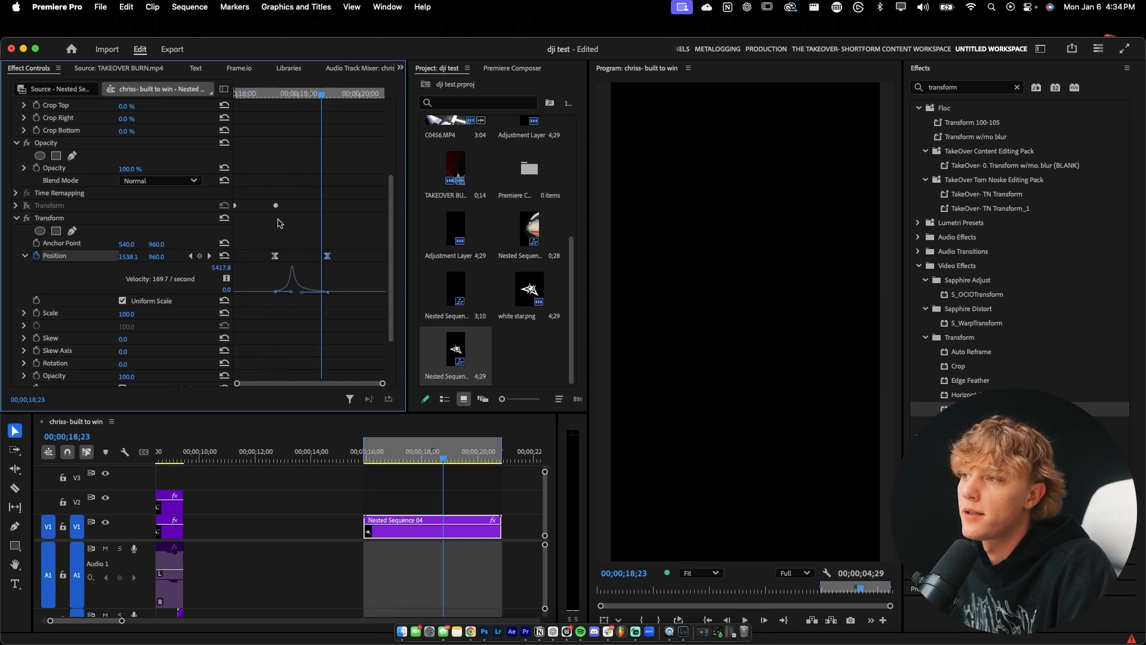
Re-enable the first Transform effect and move the playhead to 00;00;17;10, near the start of the exit.
left_click(26, 206)
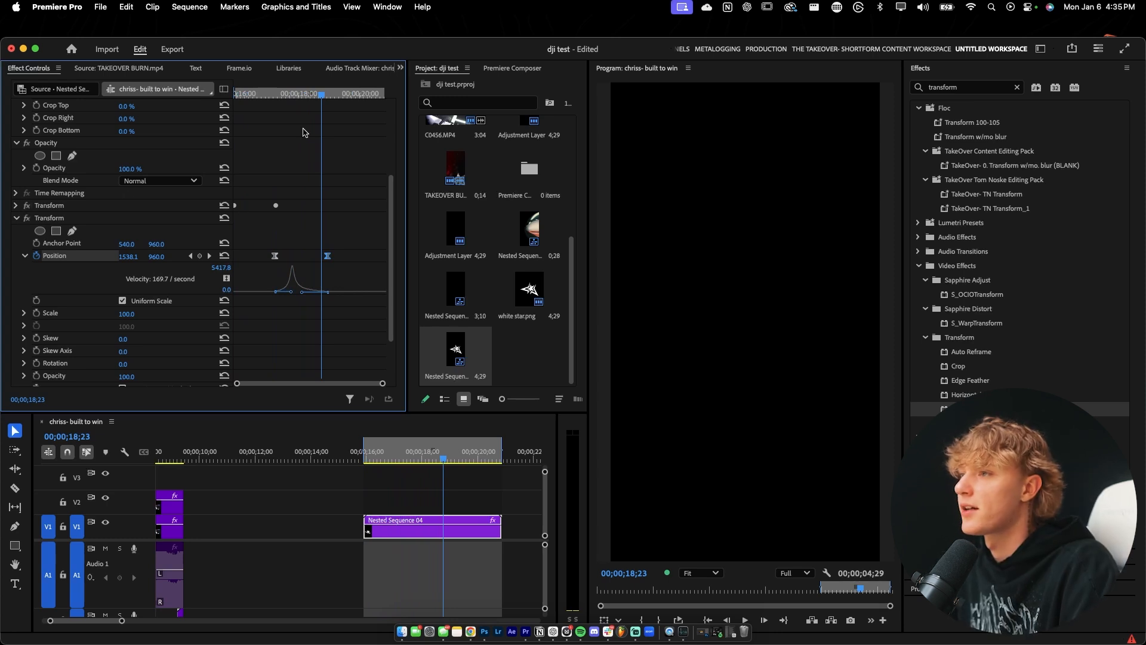
left_click(277, 94)
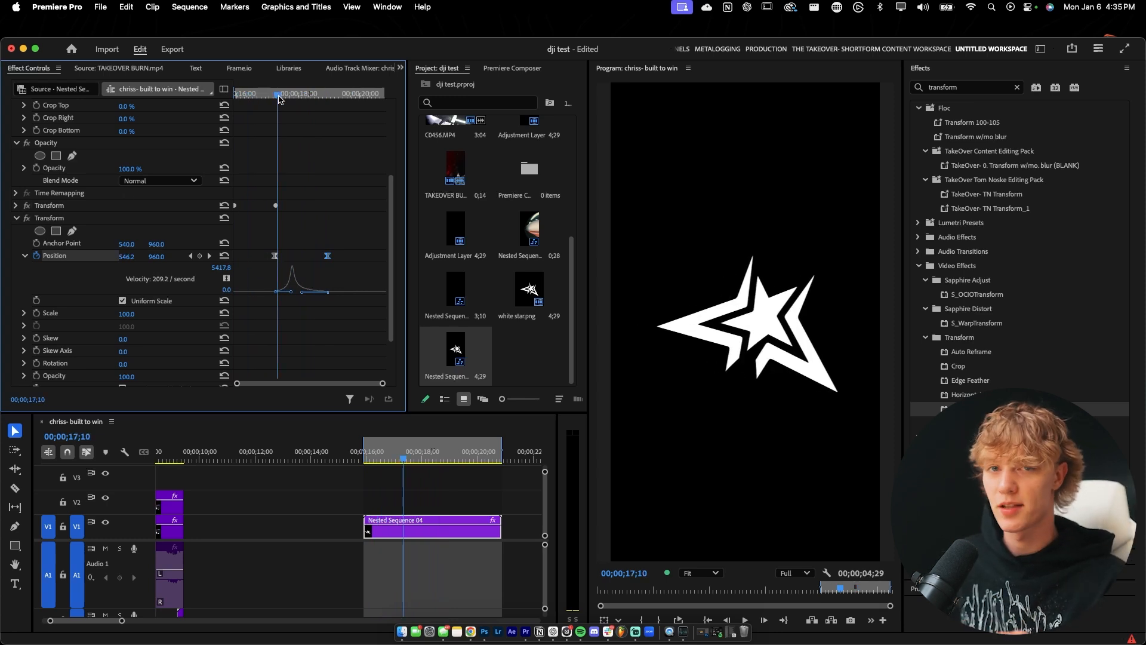